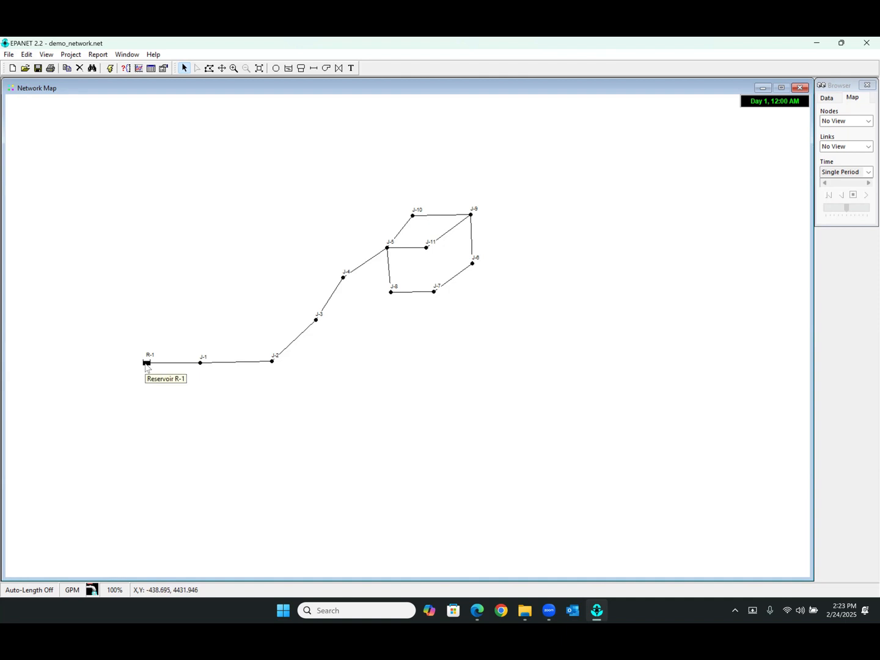
Check the properties of reservoir R-1 and display the elevation of every node on the network map
{"action": "double_click", "coordinate": [147, 363]}
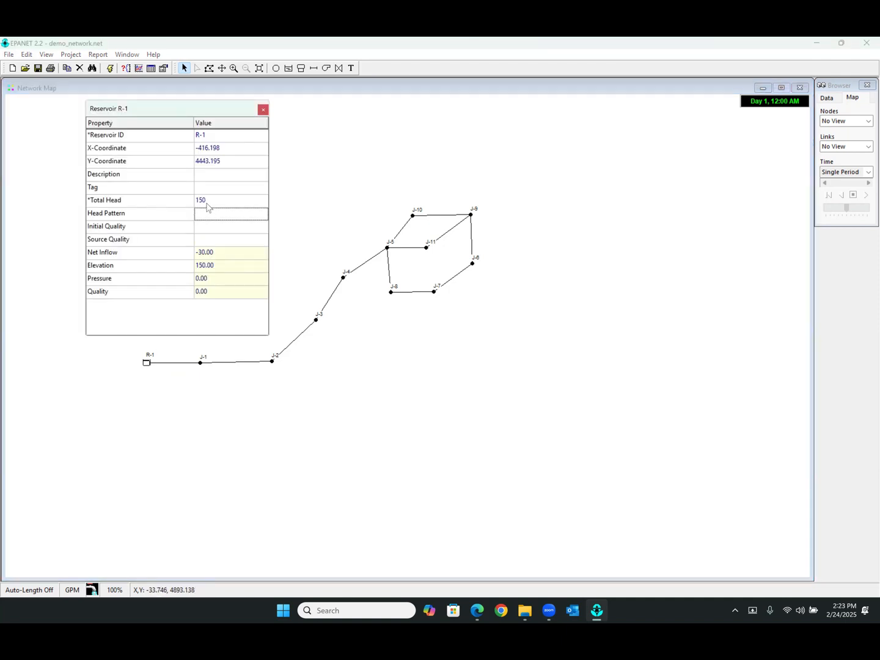
{"action": "left_click", "coordinate": [854, 124]}
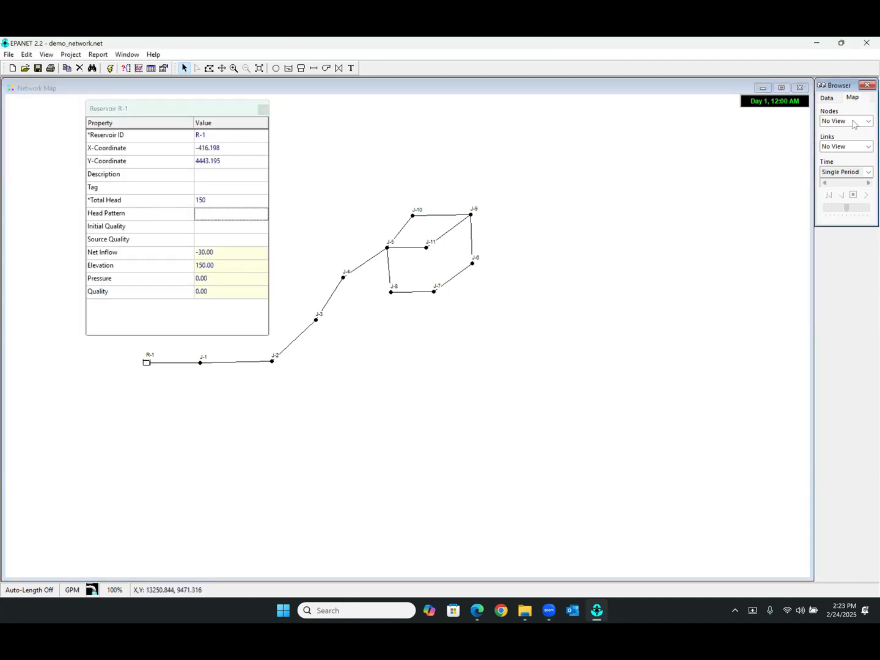
{"action": "left_click", "coordinate": [853, 123]}
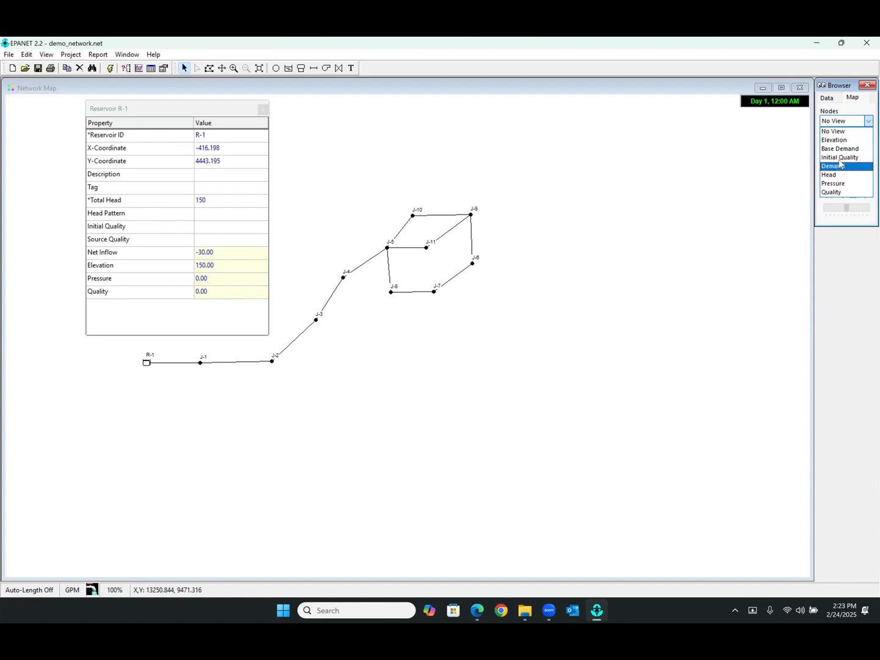
{"action": "left_click", "coordinate": [837, 140]}
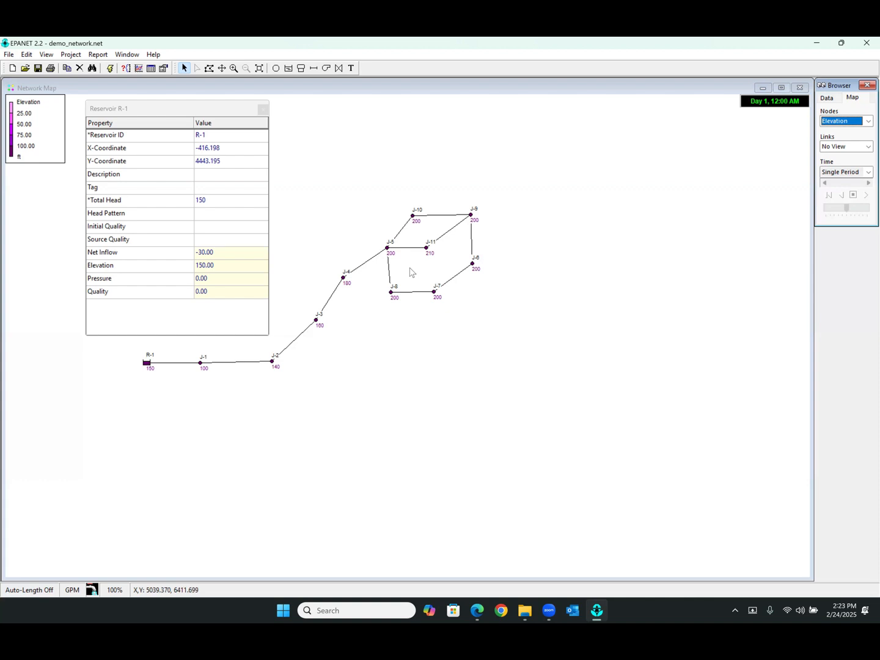
{"action": "left_click", "coordinate": [263, 109]}
Run the hydraulic analysis, read the status report and close it
{"action": "left_click", "coordinate": [110, 68]}
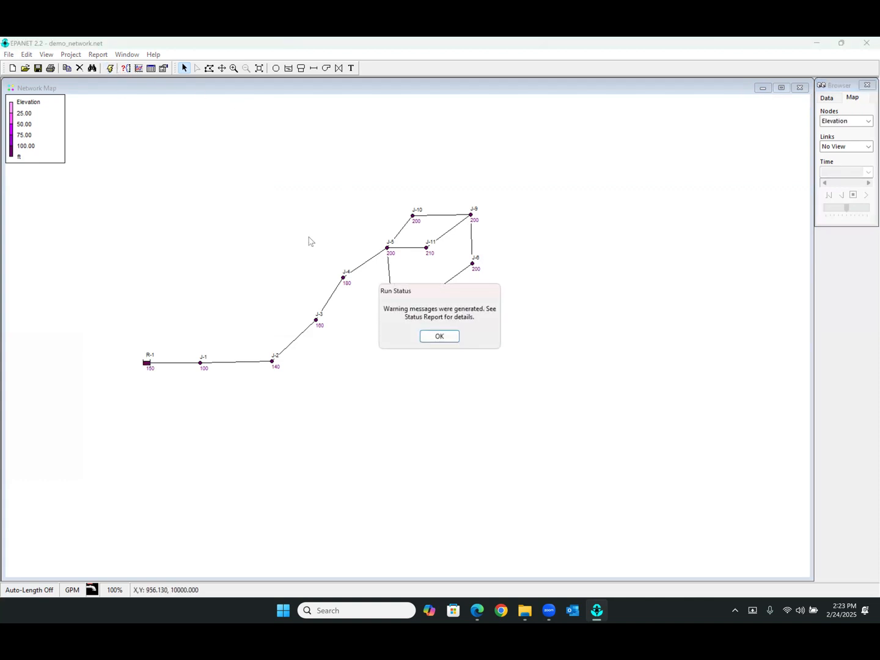
{"action": "left_click", "coordinate": [449, 338]}
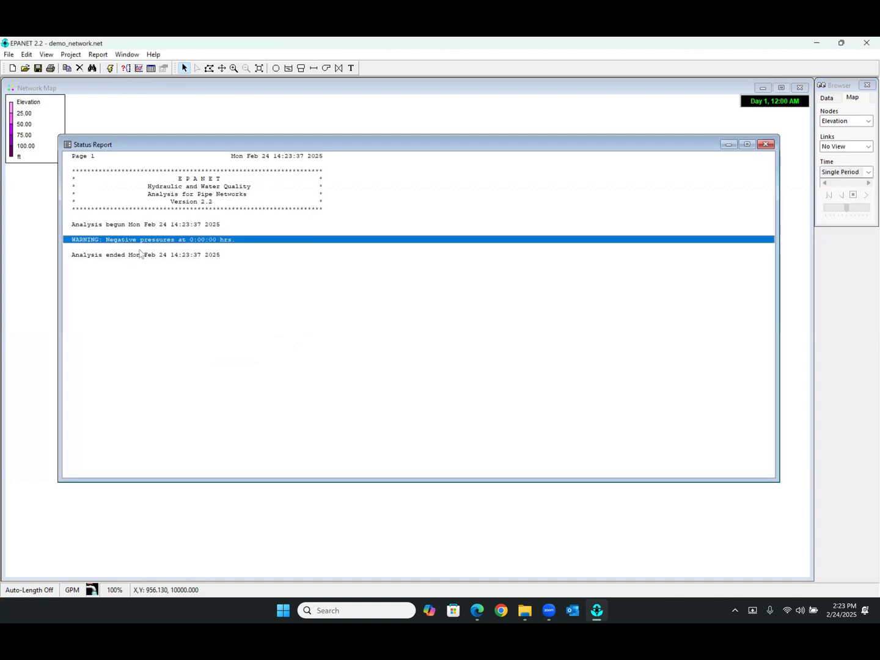
{"action": "left_click", "coordinate": [766, 145]}
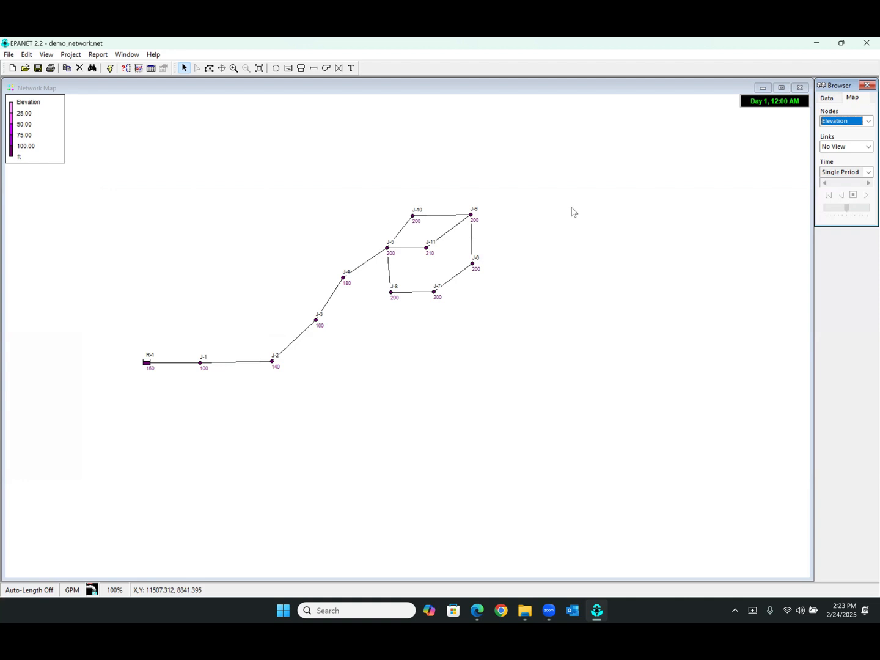
Display node pressures on the map, compare them with the node elevations, and return to the Pressure view
{"action": "left_click", "coordinate": [848, 125]}
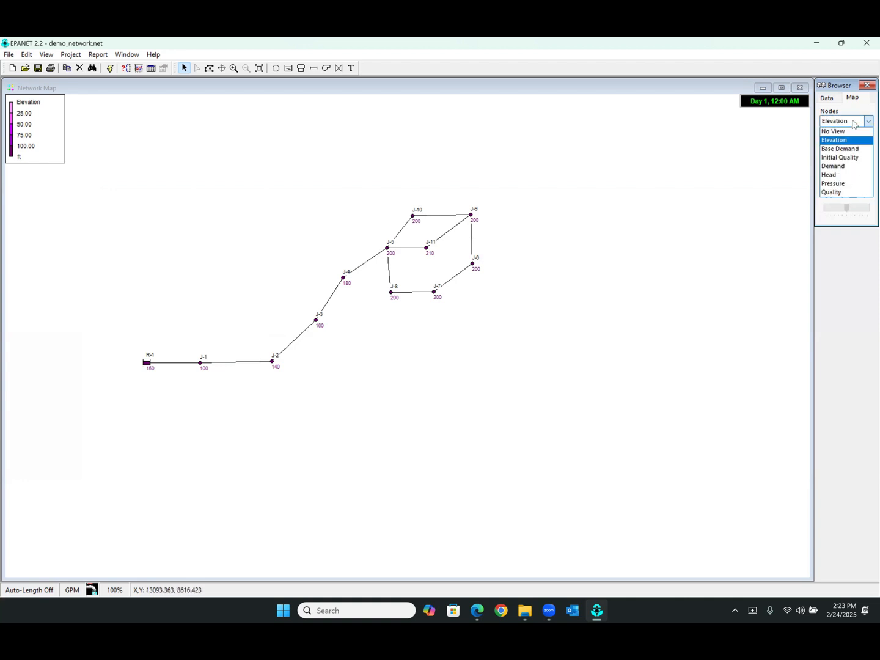
{"action": "left_click", "coordinate": [845, 185]}
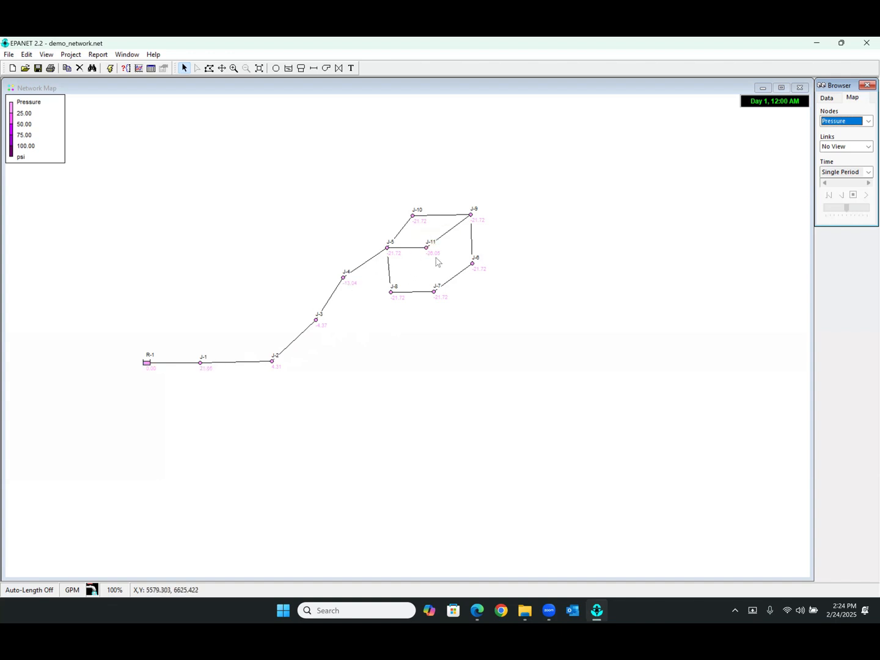
{"action": "left_click", "coordinate": [868, 121]}
{"action": "left_click", "coordinate": [836, 140]}
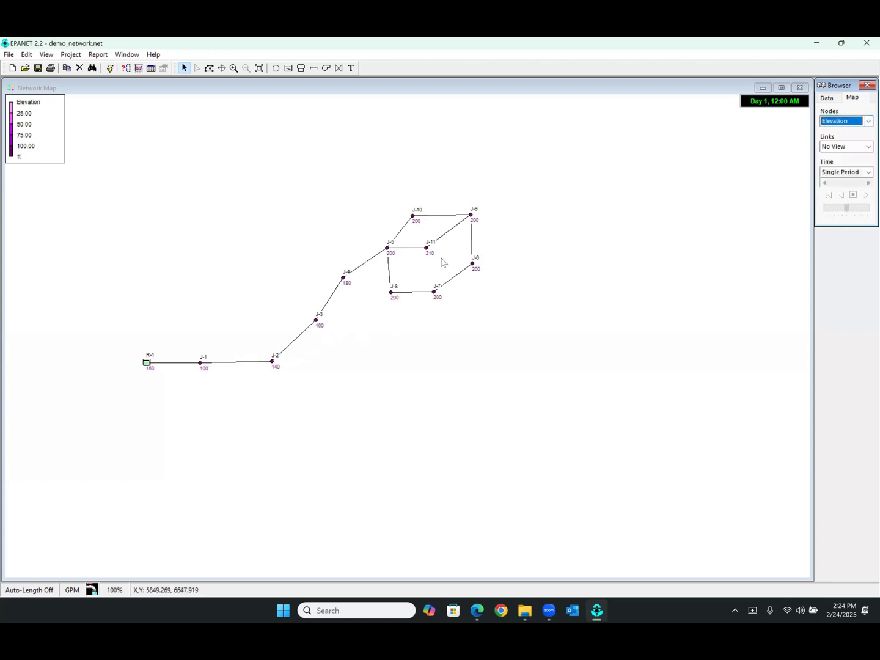
{"action": "left_click", "coordinate": [842, 124]}
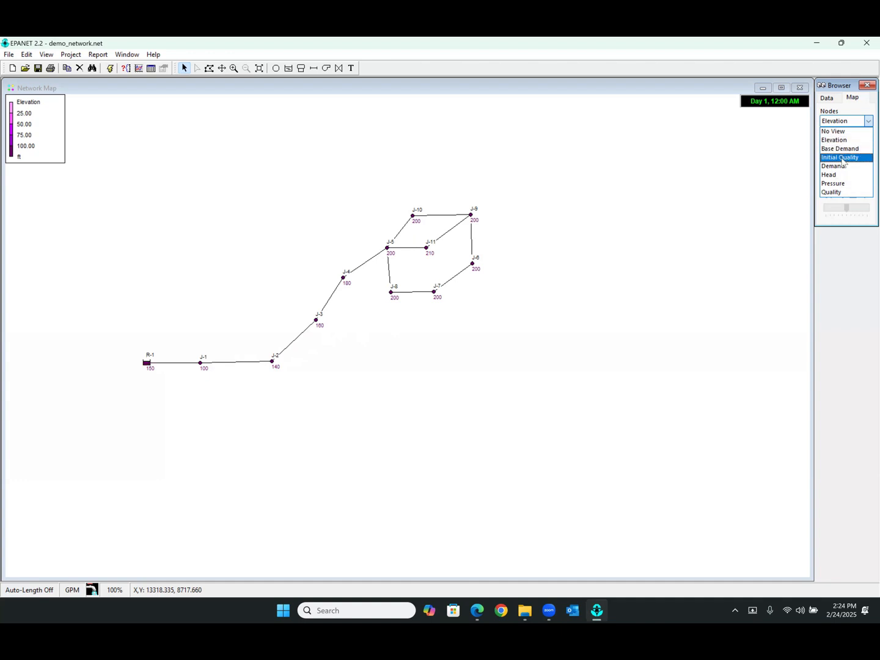
{"action": "left_click", "coordinate": [843, 182]}
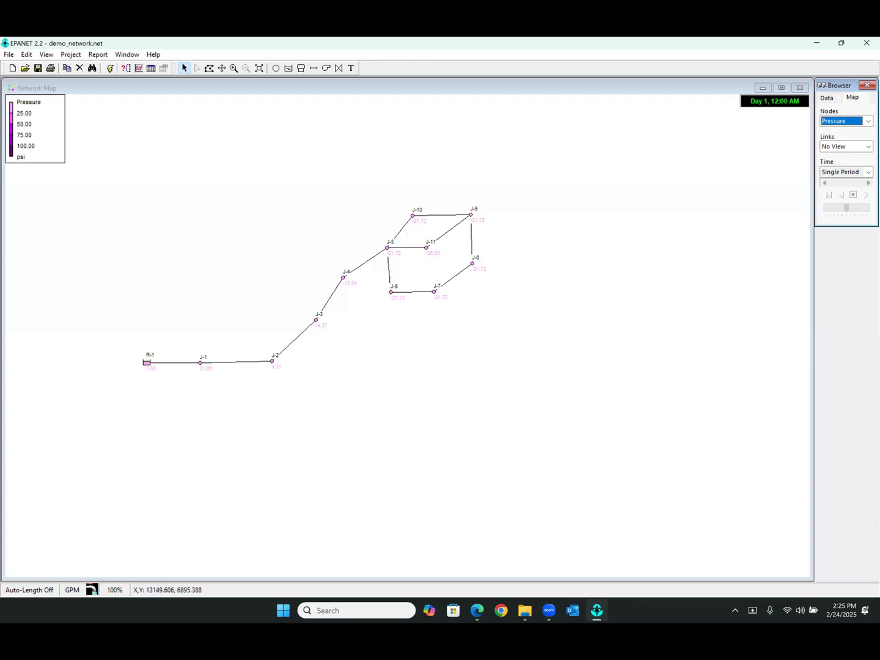
Display the flow in the network's links while keeping the pressure view on the nodes
{"action": "left_click", "coordinate": [860, 123]}
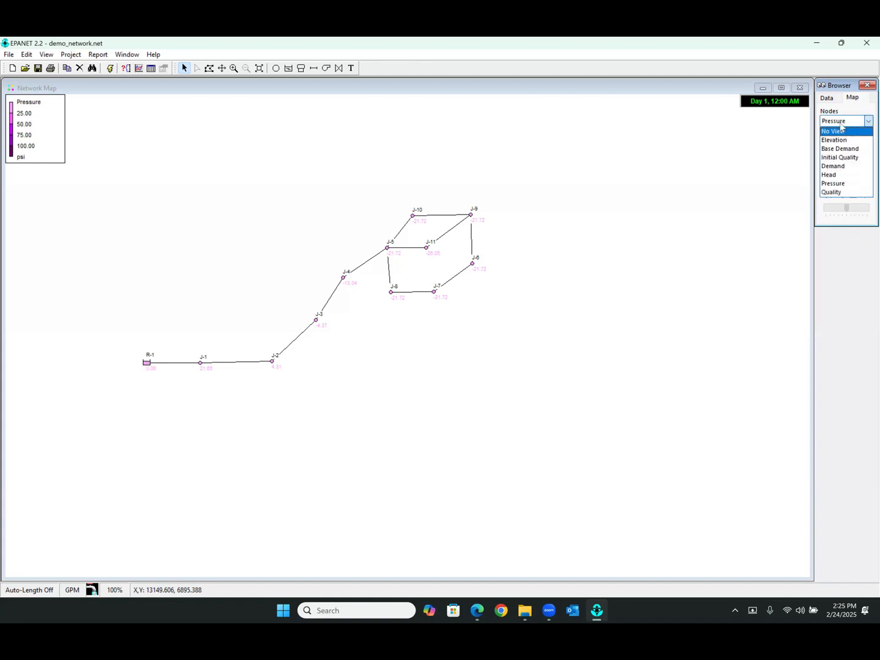
{"action": "left_click", "coordinate": [844, 121]}
{"action": "left_click", "coordinate": [848, 146]}
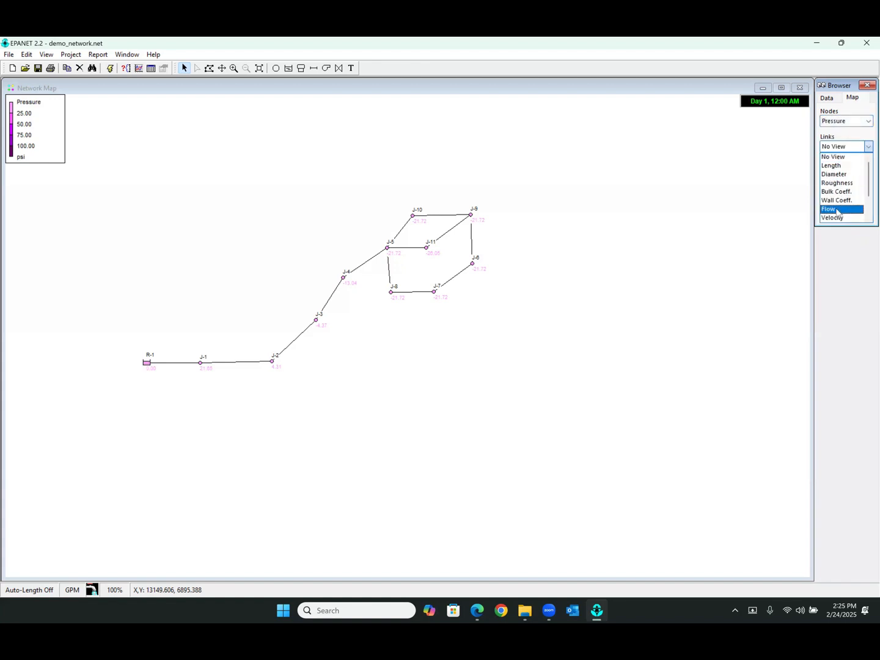
{"action": "left_click", "coordinate": [834, 209]}
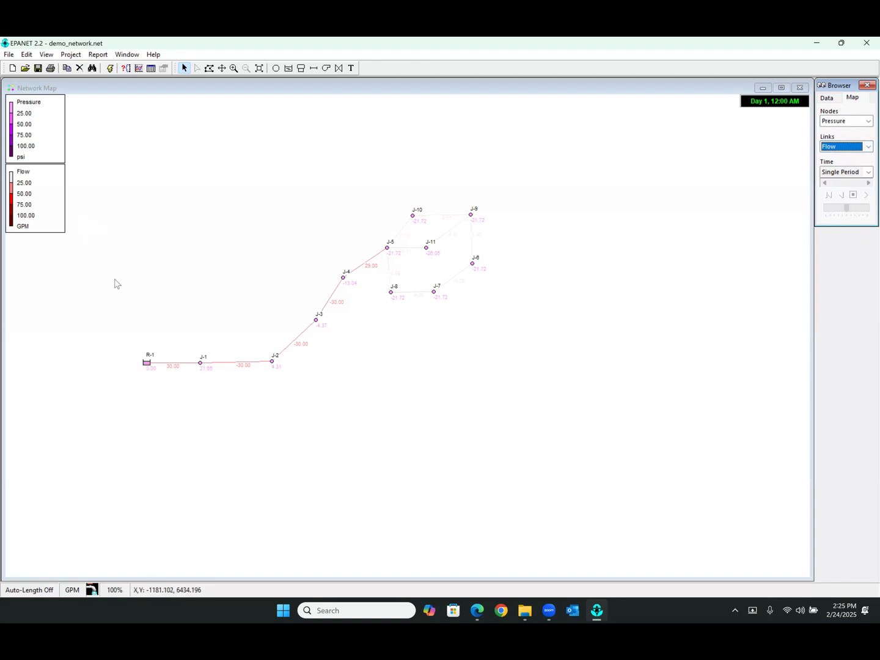
{"action": "mouse_move", "coordinate": [176, 369]}
Switch to the Edge browser and start EBARA's Standard Pump Selector
{"action": "left_click", "coordinate": [483, 609]}
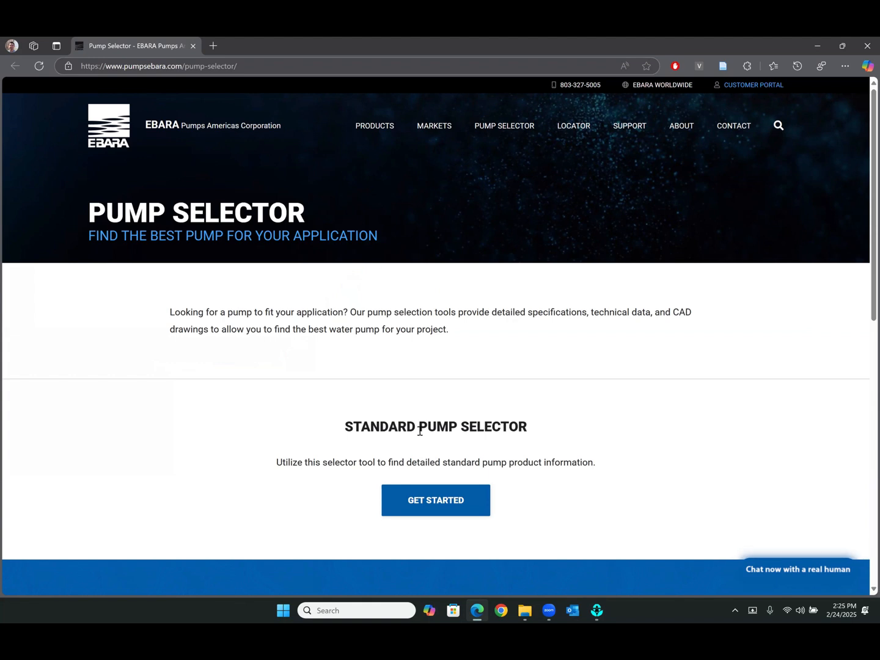
{"action": "scroll", "coordinate": [421, 471], "scroll_direction": "down", "scroll_amount": 1}
{"action": "scroll", "coordinate": [422, 471], "scroll_direction": "down", "scroll_amount": 1}
{"action": "scroll", "coordinate": [345, 371], "scroll_direction": "up", "scroll_amount": 2}
{"action": "left_click", "coordinate": [456, 504]}
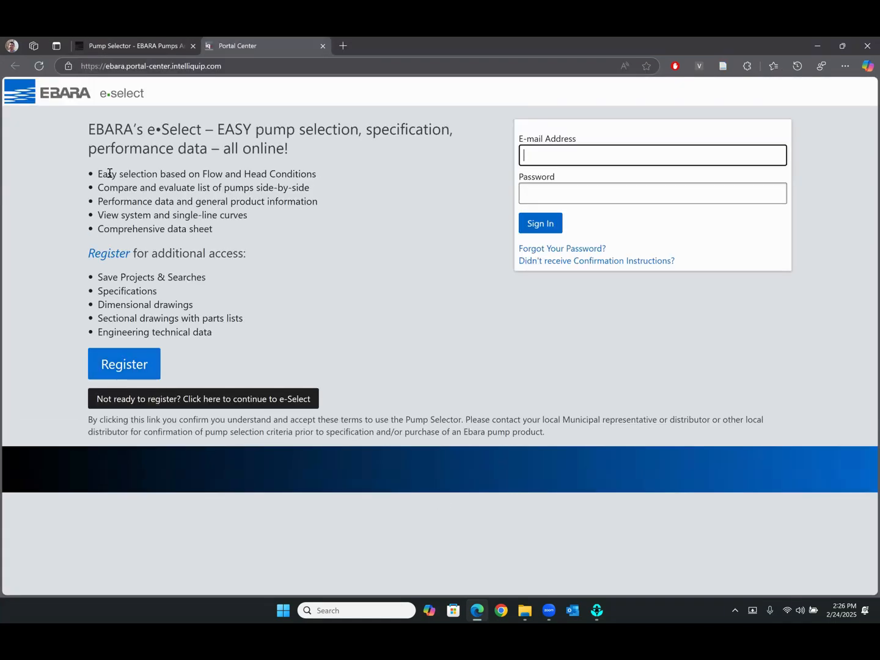
Continue to e-Select without registering and accept the terms and conditions
{"action": "left_click", "coordinate": [180, 407]}
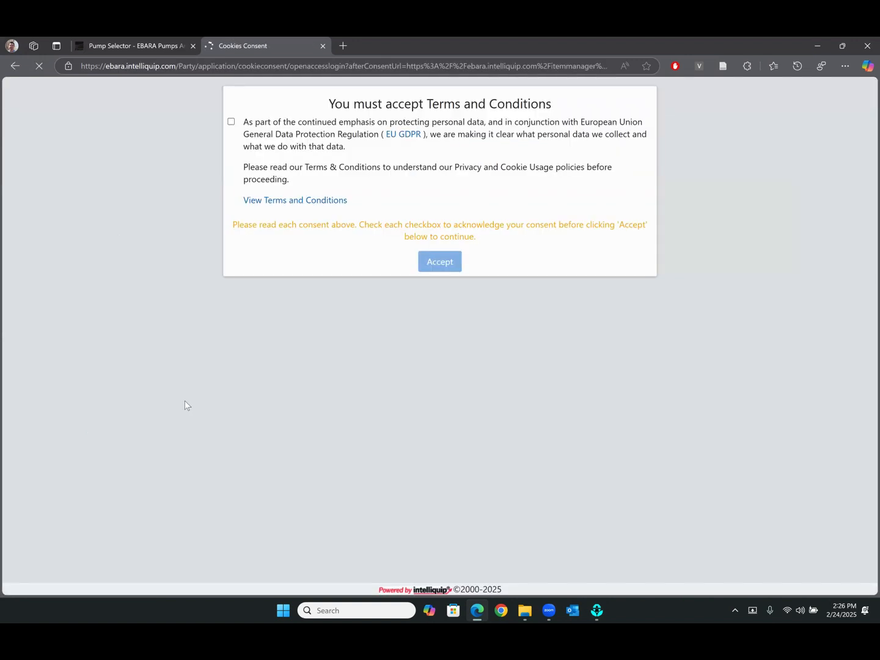
{"action": "left_click", "coordinate": [232, 122]}
{"action": "left_click", "coordinate": [426, 267]}
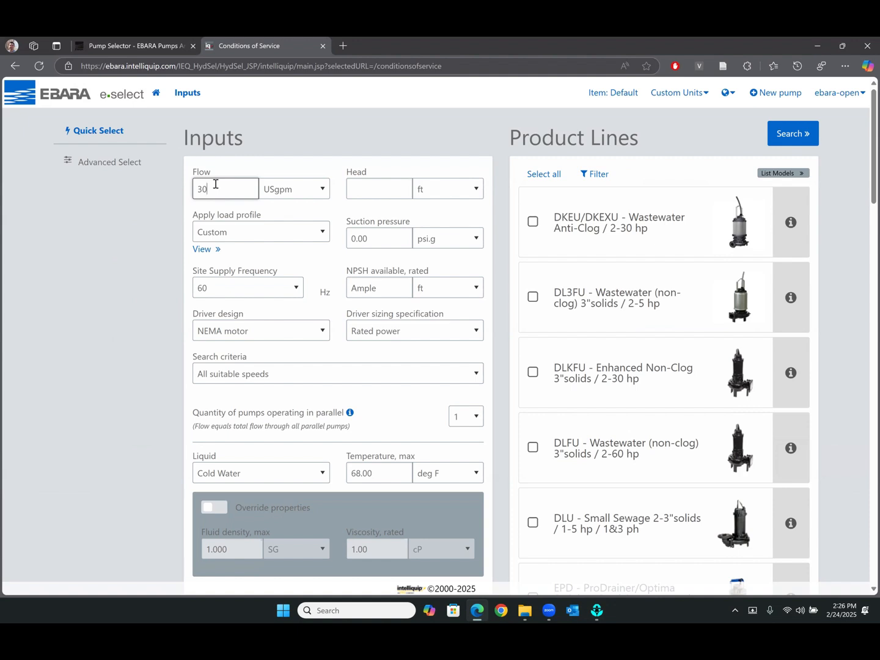
Search all product lines for pumps delivering 30 USgpm at 160 ft head, and open the curve of the EVMSUF10-15
{"action": "left_click", "coordinate": [366, 186]}
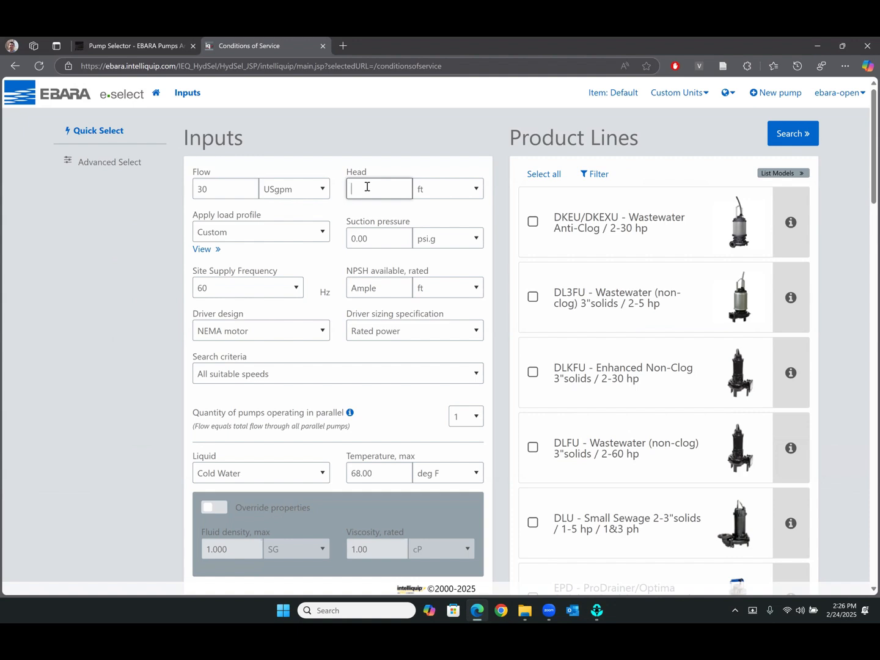
{"action": "type", "text": "160"}
{"action": "left_click", "coordinate": [552, 177]}
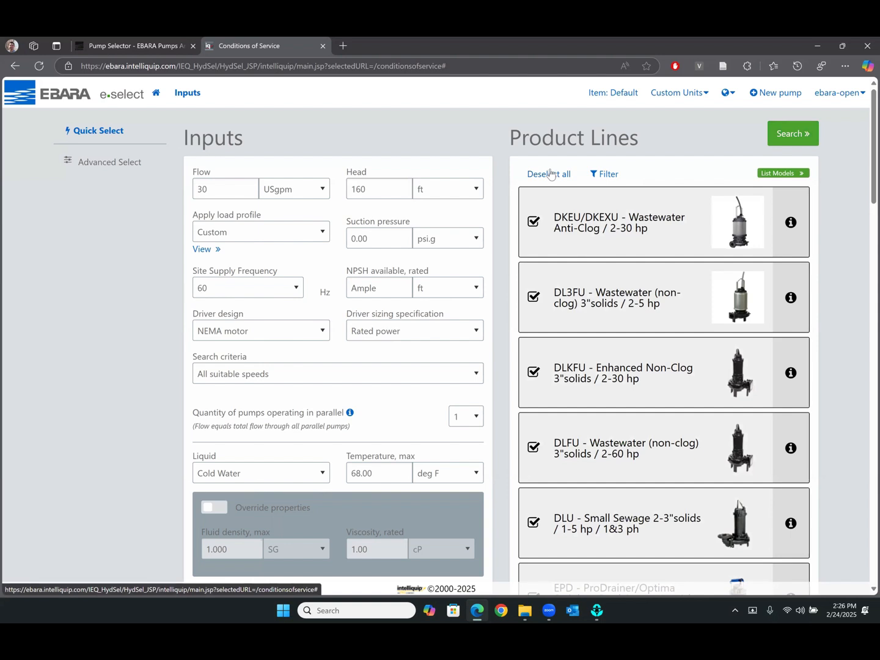
{"action": "left_click", "coordinate": [786, 140]}
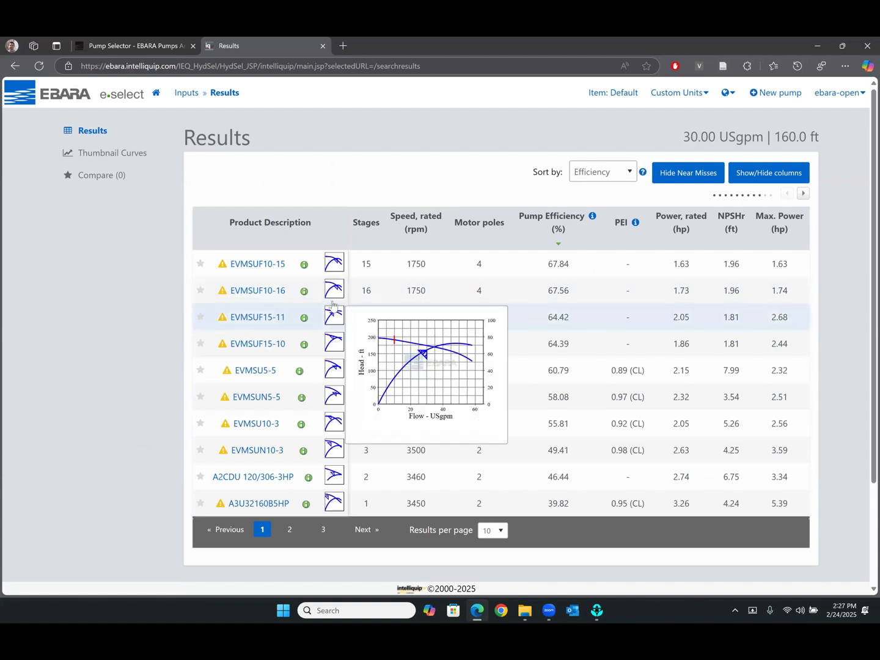
{"action": "left_click", "coordinate": [252, 267]}
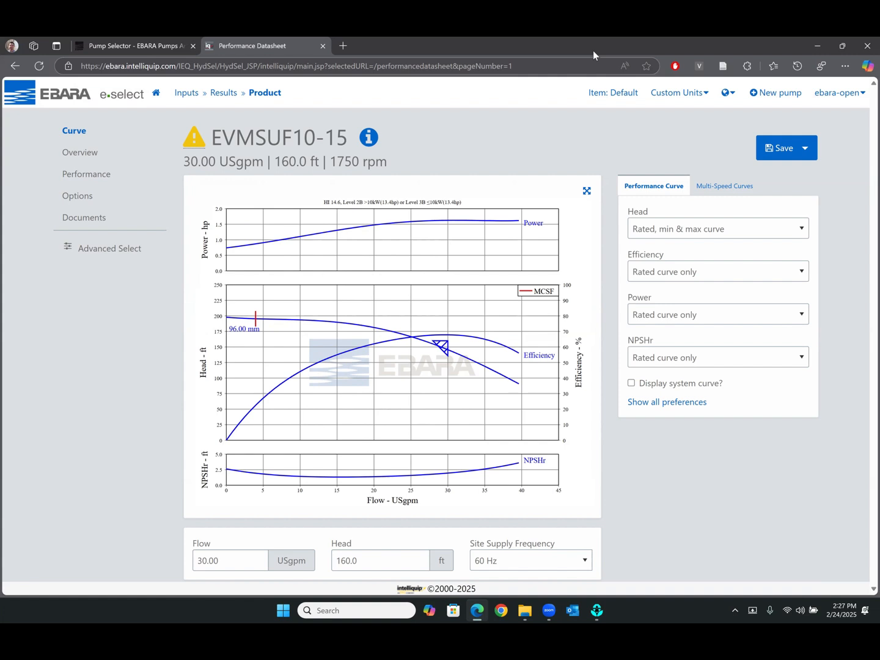
Place the browser with the pump curve and the EPANET window side by side, narrowing the Network Map window
{"action": "key", "text": "super+Left"}
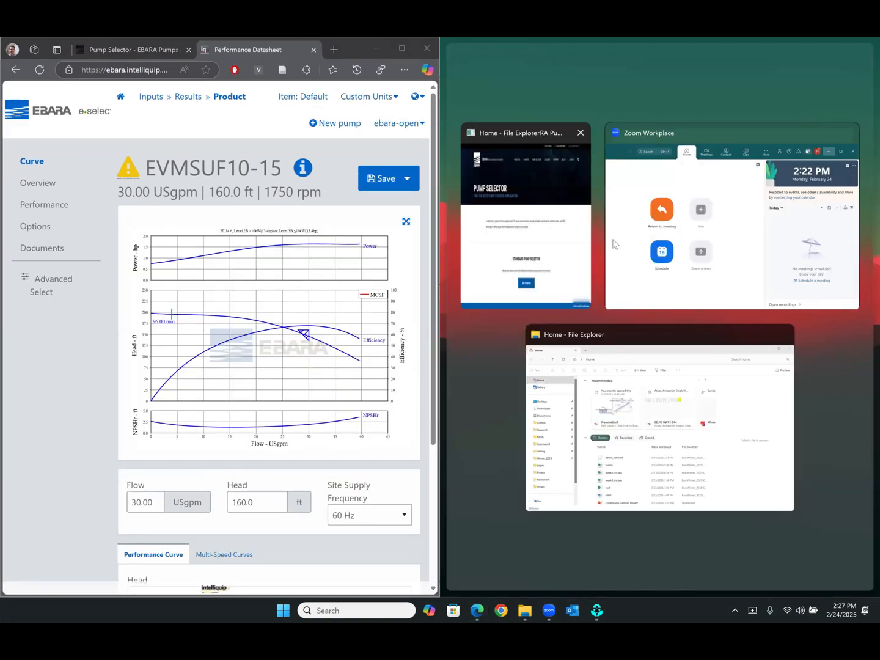
{"action": "left_click", "coordinate": [486, 417]}
{"action": "left_click", "coordinate": [561, 399]}
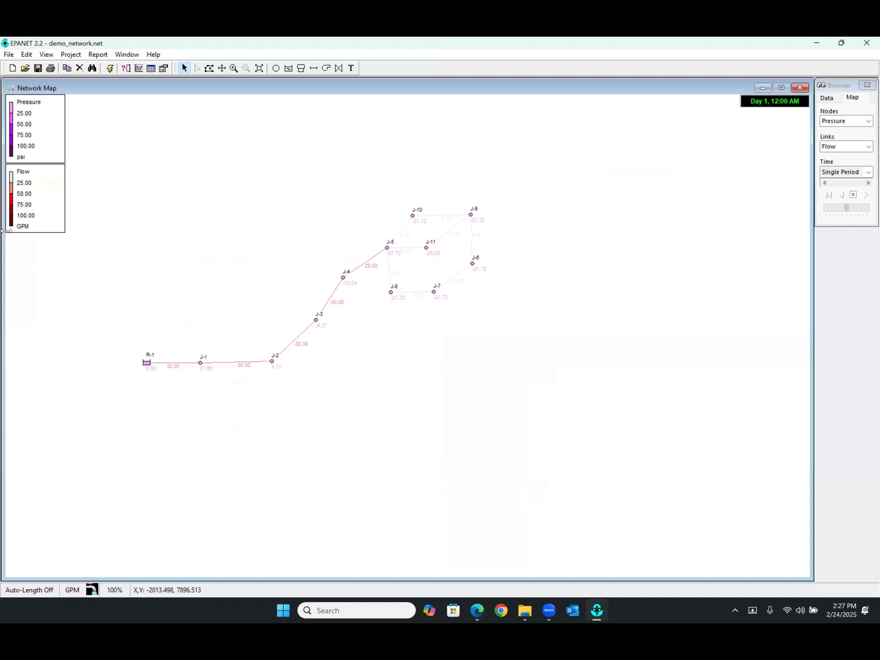
{"action": "left_click_drag", "start_coordinate": [2, 231], "coordinate": [386, 232]}
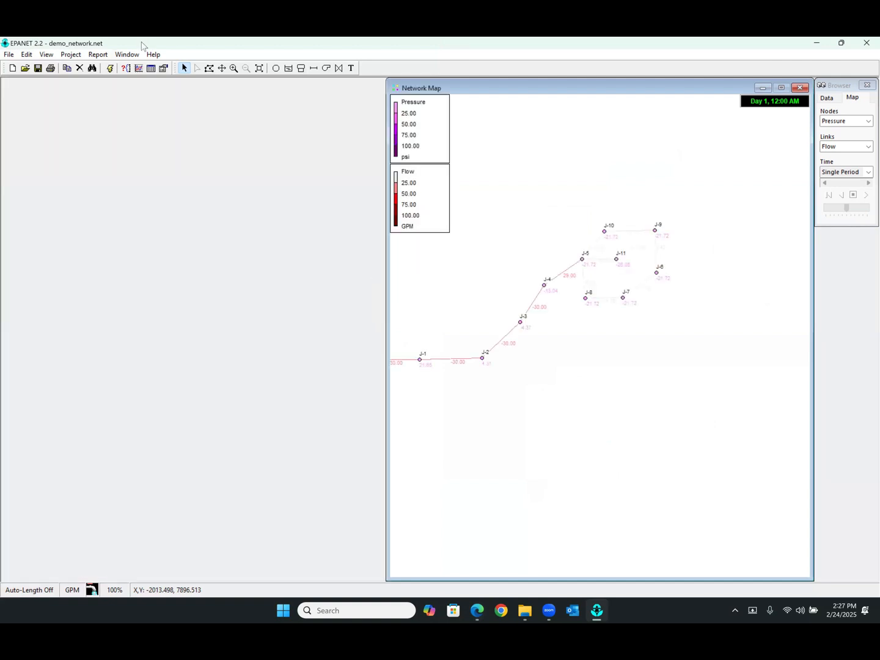
{"action": "left_click_drag", "start_coordinate": [144, 46], "coordinate": [879, 245]}
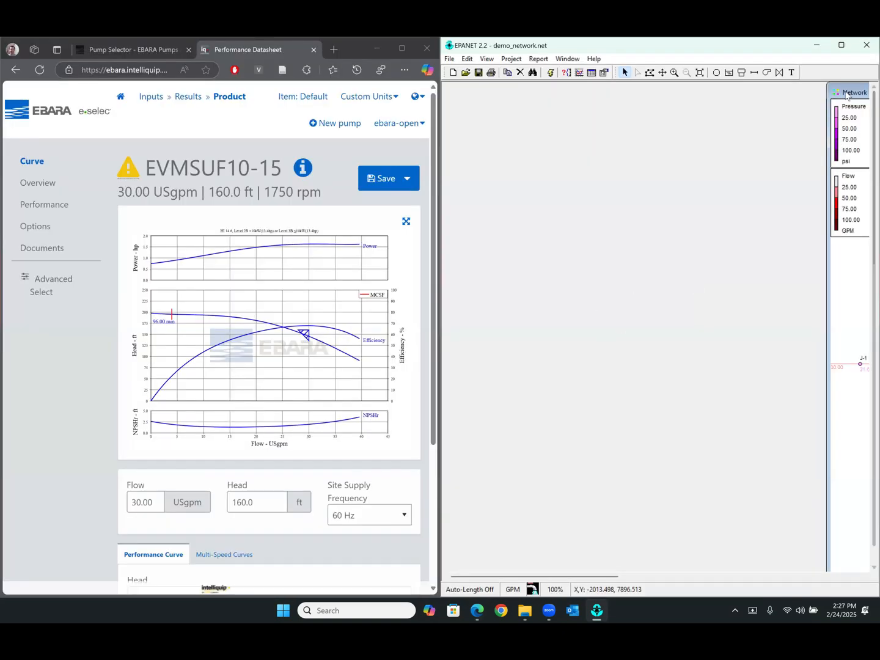
Move the Network Map into the visible EPANET area and narrow it further to free space beside it
{"action": "left_click_drag", "start_coordinate": [846, 93], "coordinate": [468, 91]}
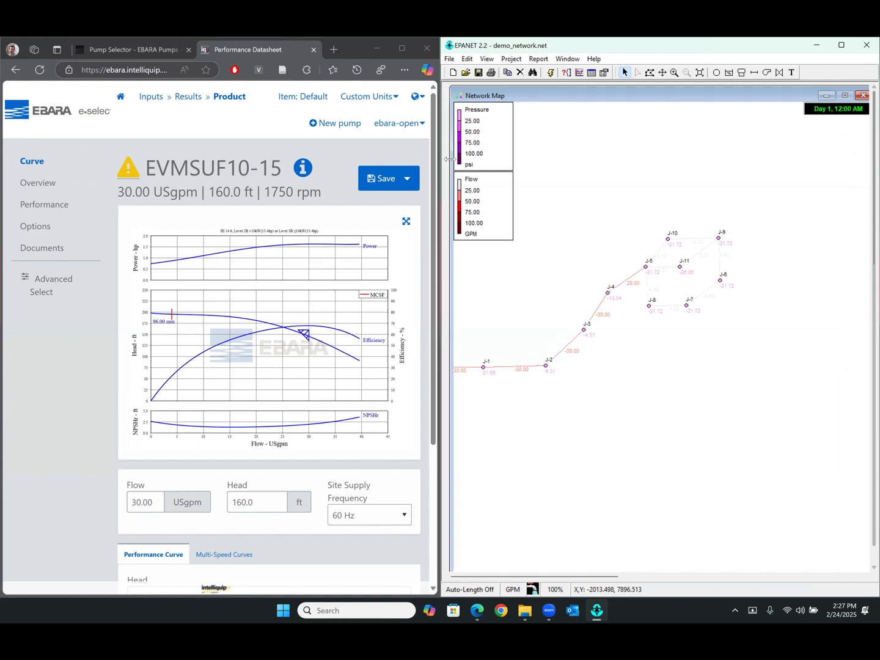
{"action": "left_click_drag", "start_coordinate": [450, 158], "coordinate": [527, 154]}
{"action": "left_click_drag", "start_coordinate": [634, 99], "coordinate": [546, 105]}
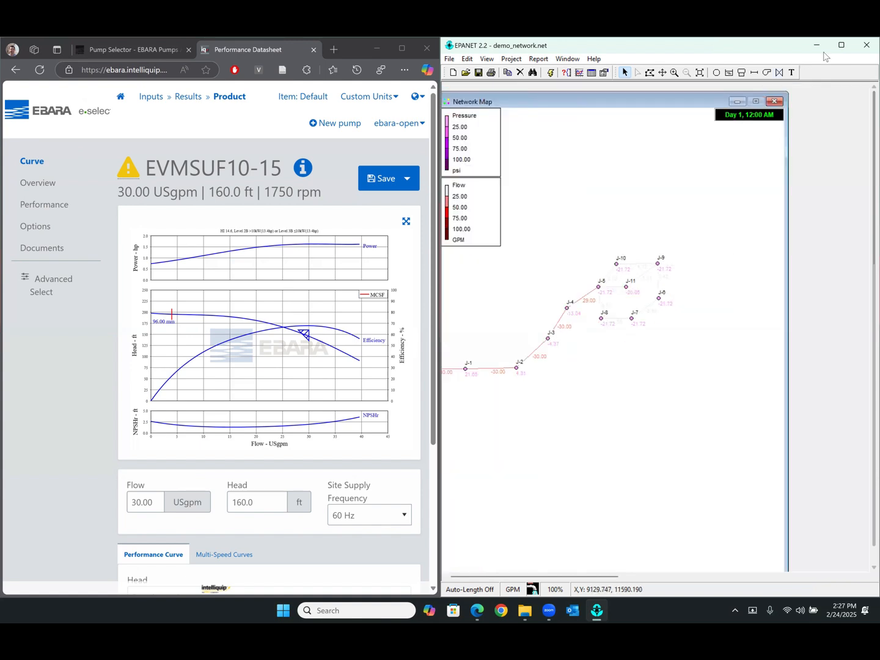
Temporarily maximize EPANET to move the Browser panel next to the Network Map, and restore the side-by-side layout
{"action": "left_click", "coordinate": [841, 45]}
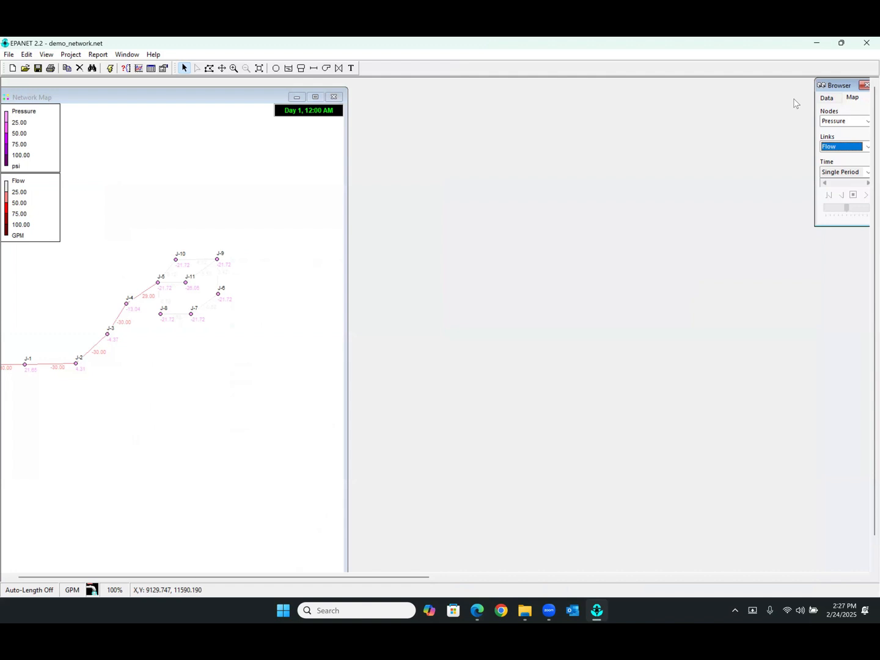
{"action": "left_click_drag", "start_coordinate": [840, 86], "coordinate": [375, 93]}
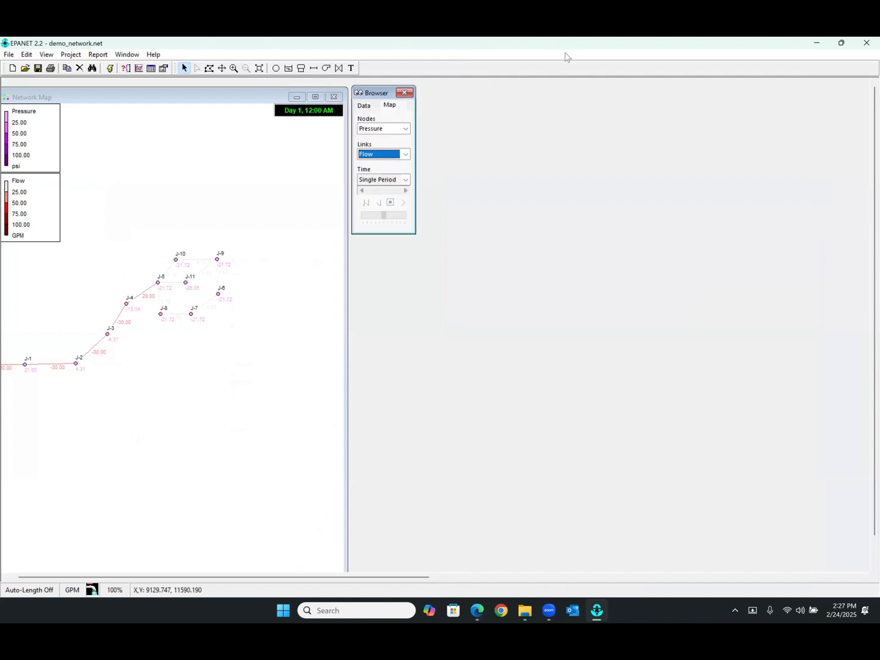
{"action": "left_click", "coordinate": [842, 43]}
{"action": "left_click", "coordinate": [554, 102]}
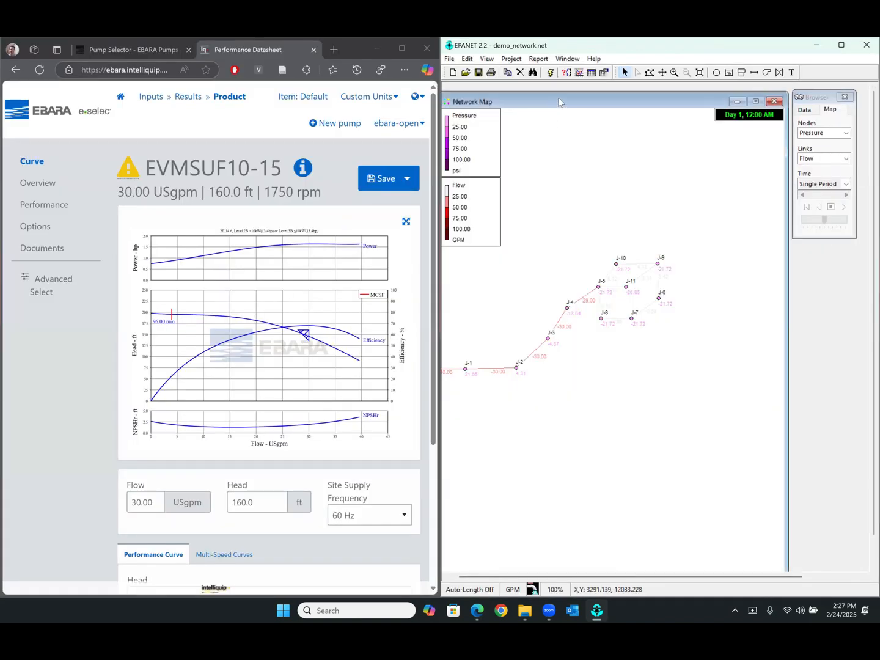
Adjust the positions of the Network Map and the Browser panel so that they sit next to each other without overlapping
{"action": "left_click_drag", "start_coordinate": [563, 102], "coordinate": [570, 96]}
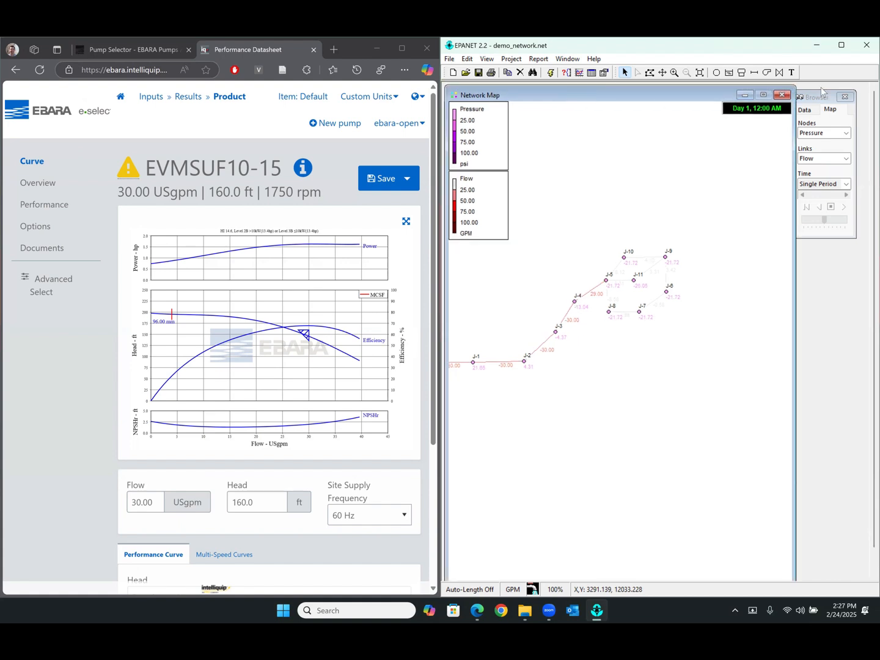
{"action": "left_click_drag", "start_coordinate": [815, 96], "coordinate": [825, 96]}
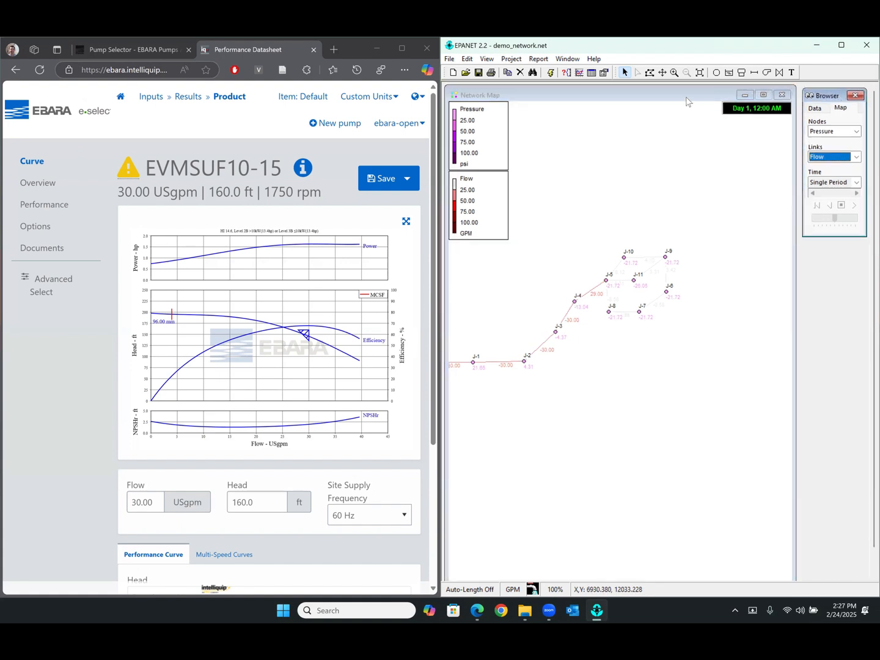
{"action": "left_click", "coordinate": [690, 101]}
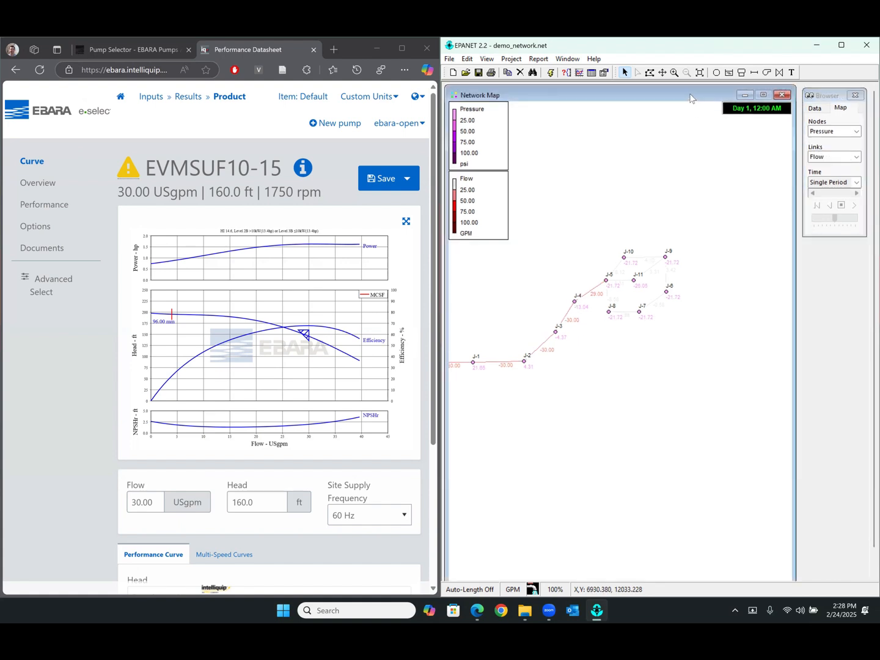
Add a new curve to the project's curves data
{"action": "left_click", "coordinate": [662, 74]}
{"action": "left_click_drag", "start_coordinate": [622, 185], "coordinate": [684, 172]}
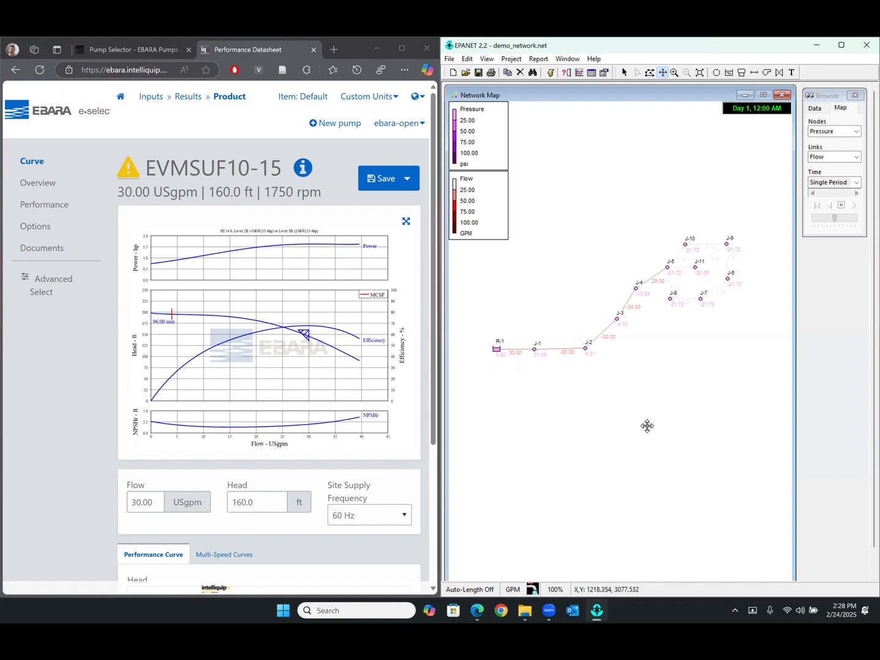
{"action": "left_click", "coordinate": [822, 109]}
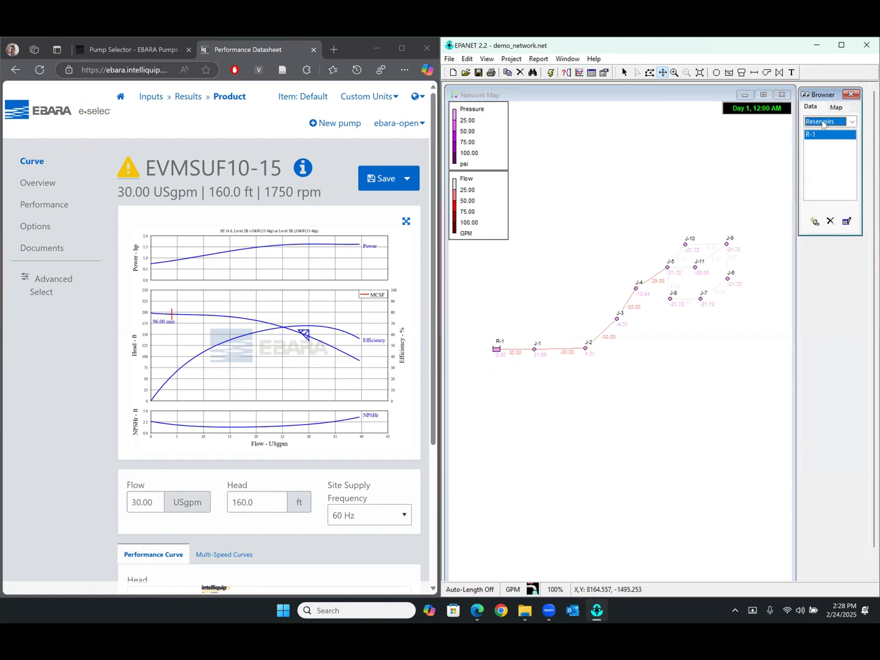
{"action": "left_click", "coordinate": [823, 123]}
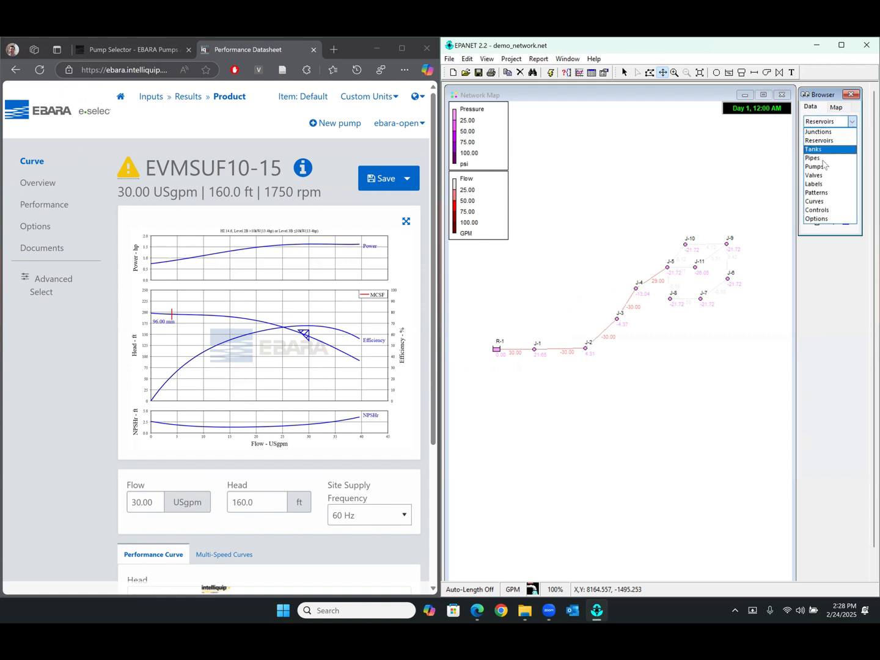
{"action": "left_click", "coordinate": [817, 202]}
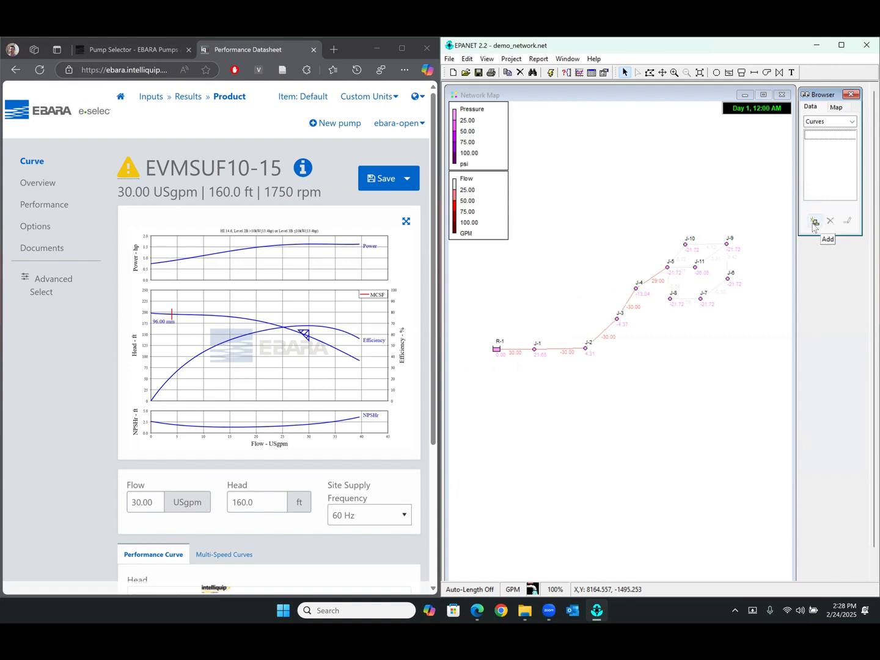
{"action": "left_click", "coordinate": [815, 222]}
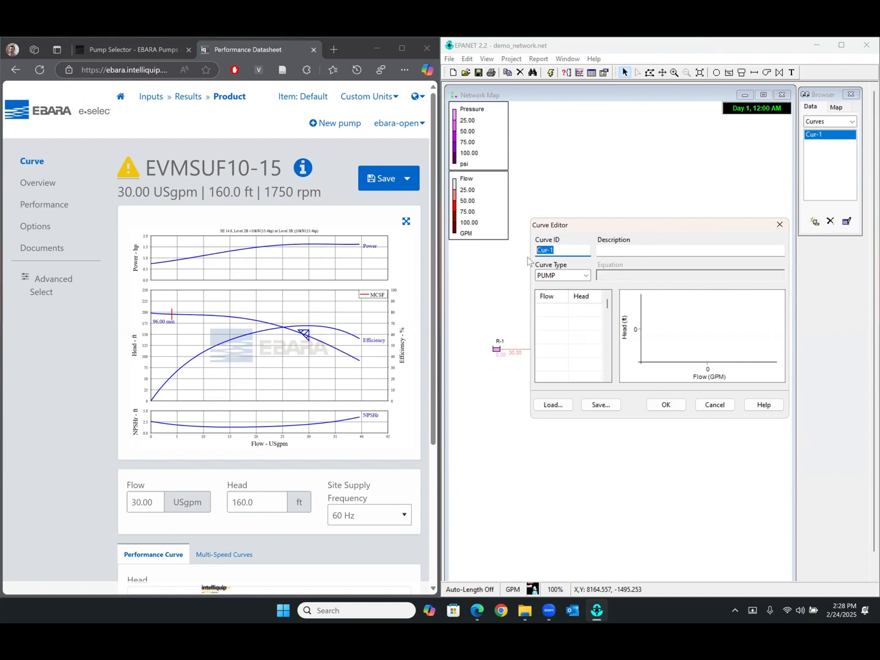
Set the curve ID to C-1, the description to EVMSUF10-15 and the curve type to PUMP
{"action": "type", "text": "C-"}
{"action": "left_click", "coordinate": [680, 249]}
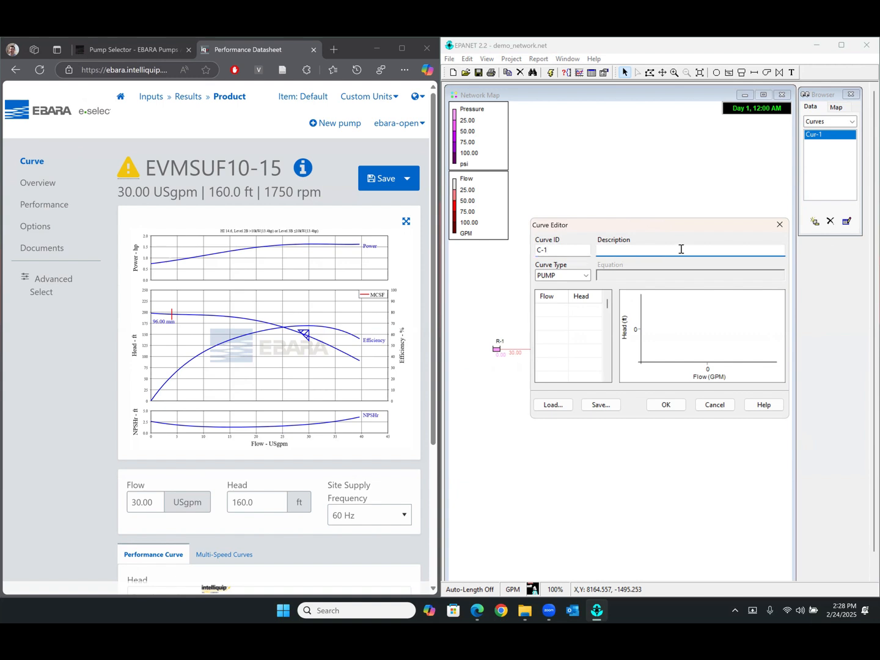
{"action": "type", "text": "EVMSUF10-15"}
{"action": "left_click", "coordinate": [586, 275]}
{"action": "left_click", "coordinate": [563, 295]}
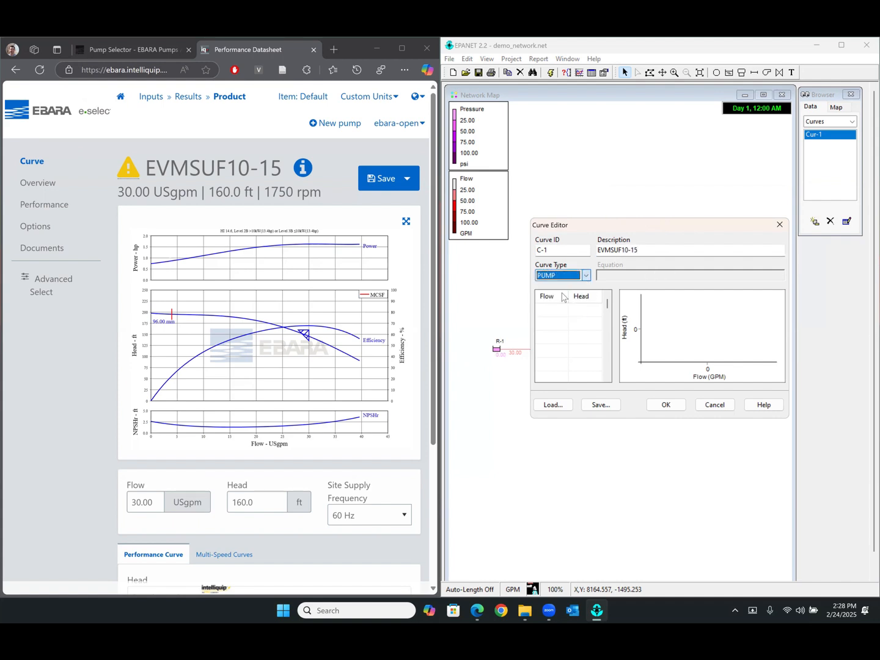
Enter the first pump curve point with flow 0 and head 198
{"action": "left_click", "coordinate": [555, 308]}
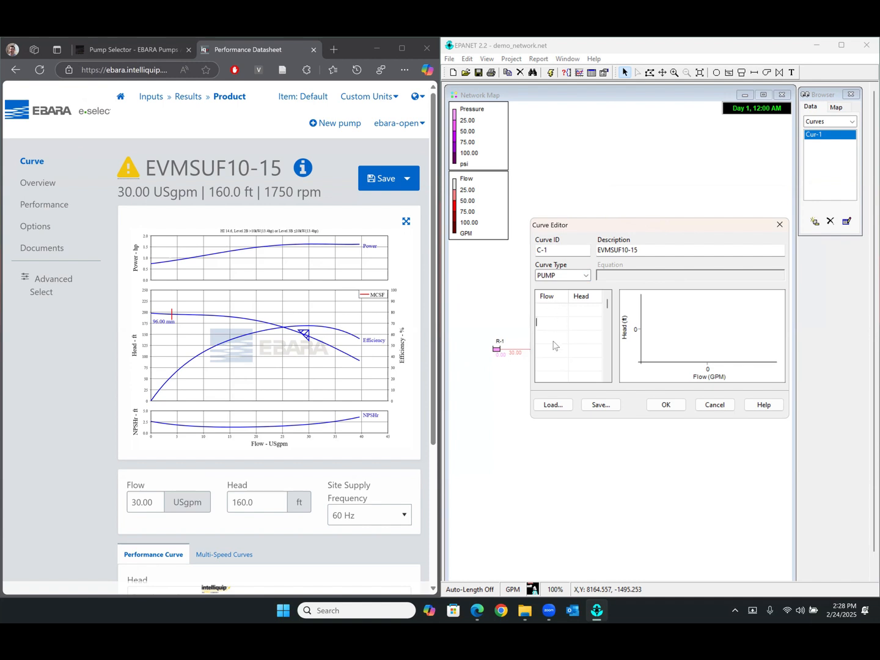
{"action": "left_click", "coordinate": [577, 334]}
{"action": "left_click", "coordinate": [579, 311]}
{"action": "left_click", "coordinate": [540, 311]}
{"action": "type", "text": "0"}
{"action": "left_click", "coordinate": [580, 310]}
{"action": "type", "text": "198"}
Enter the second pump curve point with flow 22 and head 175, read from the datasheet curve
{"action": "left_click", "coordinate": [543, 322]}
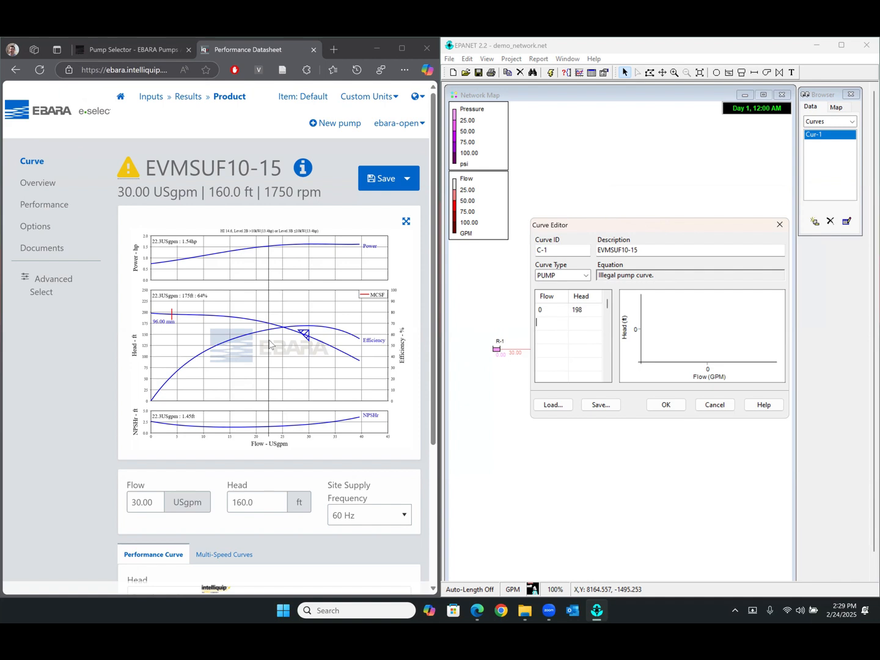
{"action": "type", "text": "2"}
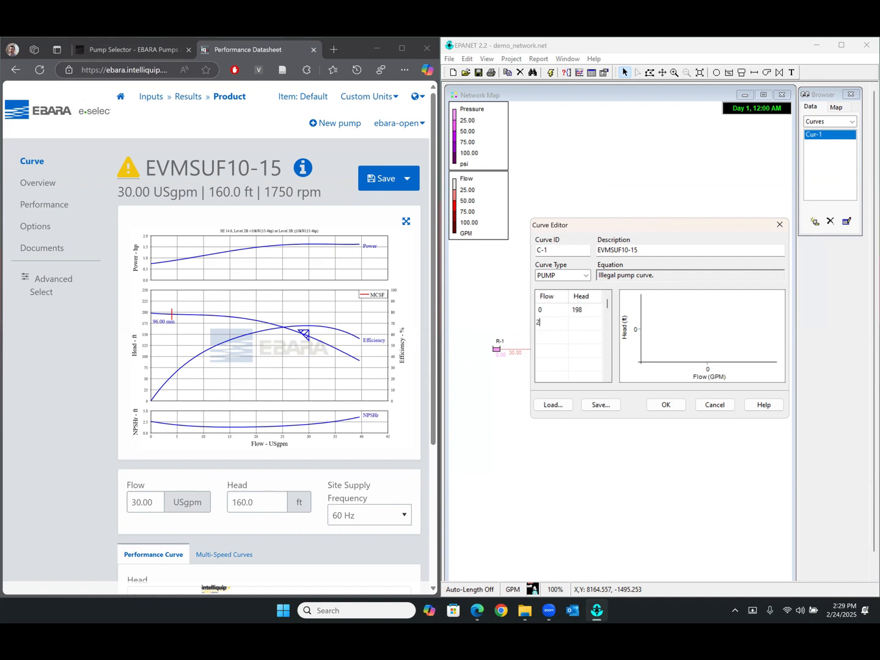
{"action": "type", "text": "2"}
{"action": "left_click", "coordinate": [585, 322]}
{"action": "type", "text": "175"}
Enter the third pump curve point with flow 39.6 and head 91
{"action": "left_click", "coordinate": [563, 336]}
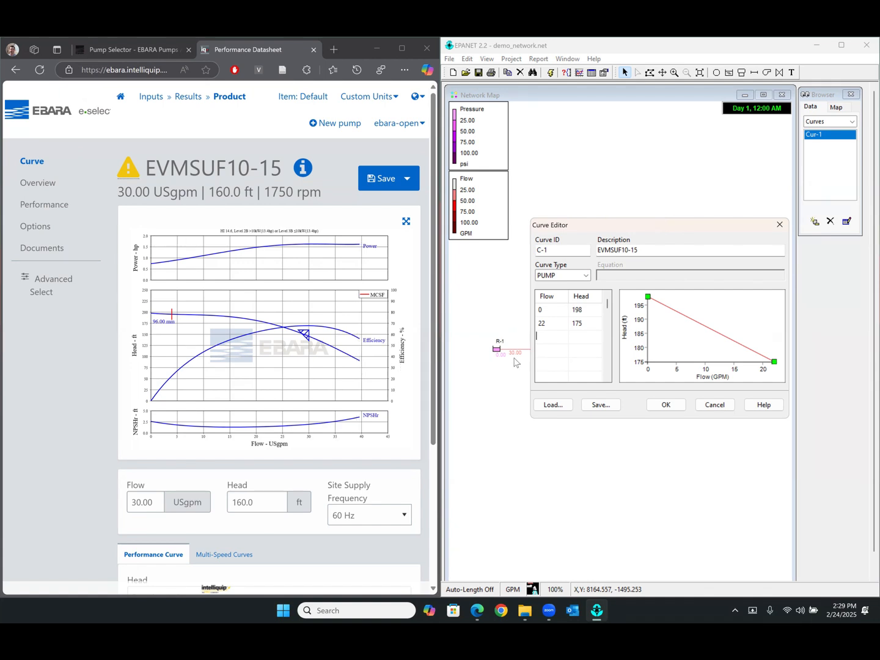
{"action": "left_click", "coordinate": [547, 335]}
{"action": "type", "text": "39.6"}
{"action": "left_click", "coordinate": [601, 373]}
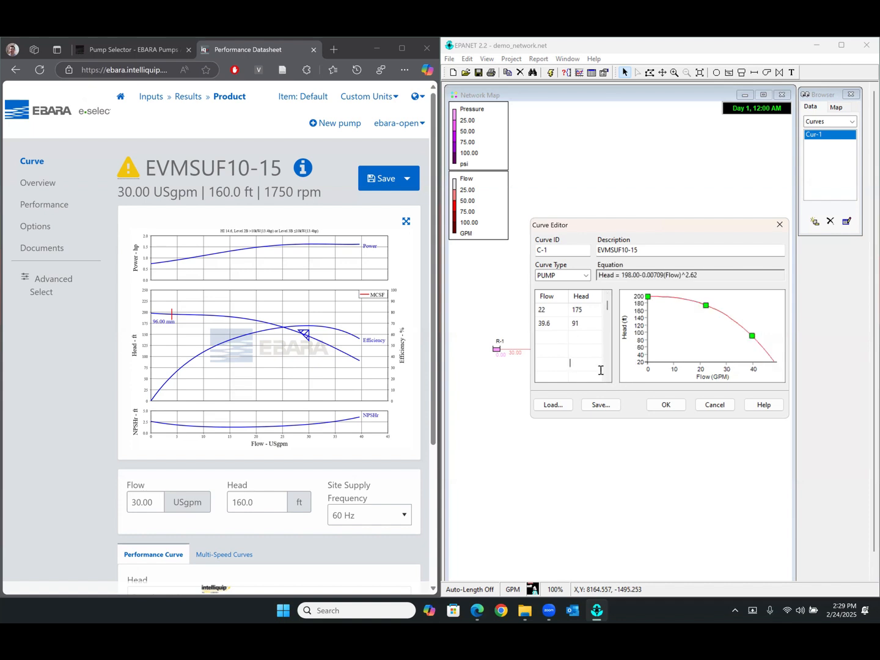
Try a fourth pump curve point with flow 40 and head 90, and remove it again
{"action": "scroll", "coordinate": [574, 321], "scroll_direction": "up", "scroll_amount": 1}
{"action": "left_click", "coordinate": [557, 352]}
{"action": "left_click", "coordinate": [586, 353]}
{"action": "key", "text": "Return"}
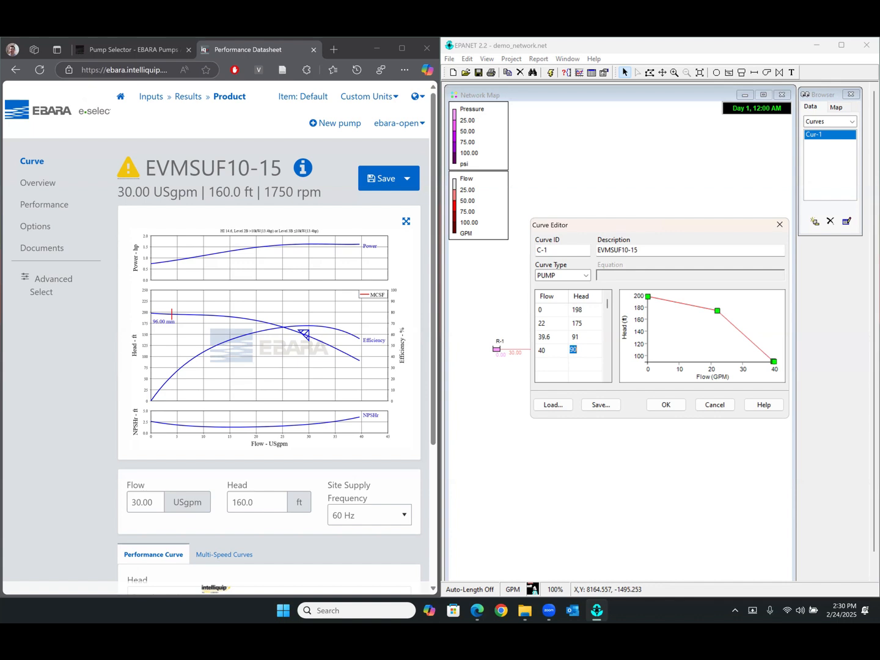
{"action": "left_click", "coordinate": [559, 355]}
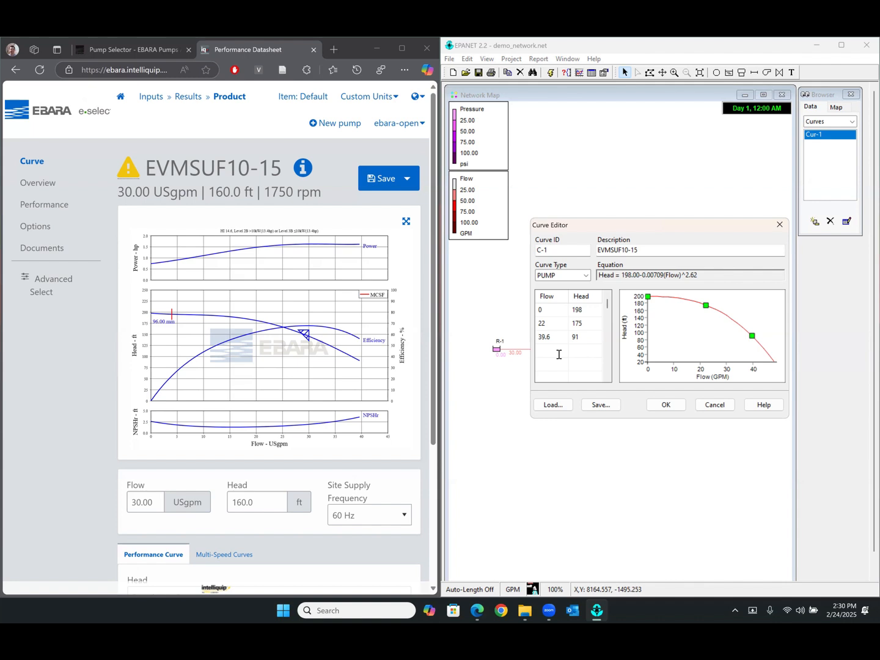
Save the C-1 pump curve and list the network's junctions in the Browser
{"action": "left_click", "coordinate": [666, 405]}
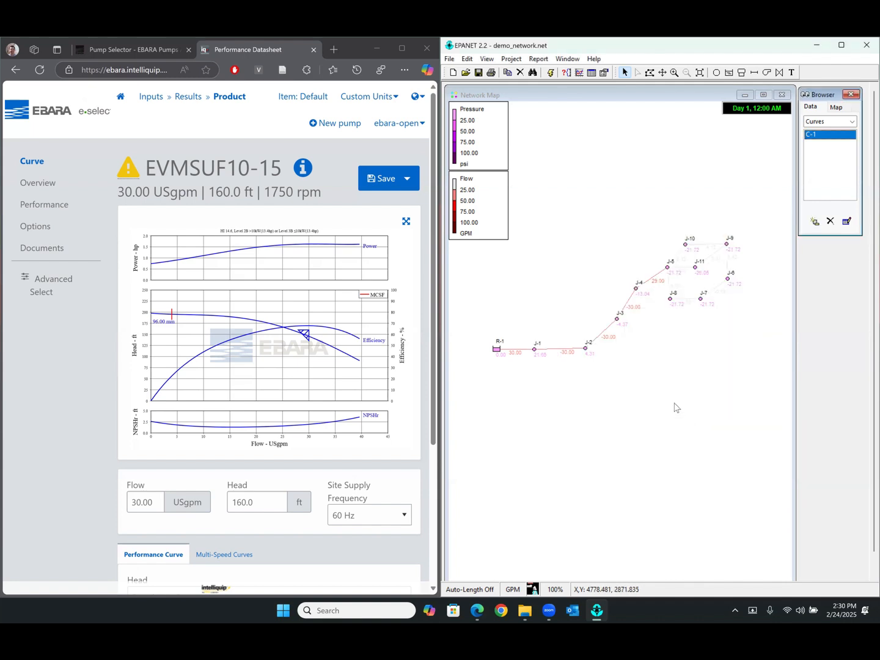
{"action": "left_click", "coordinate": [827, 121]}
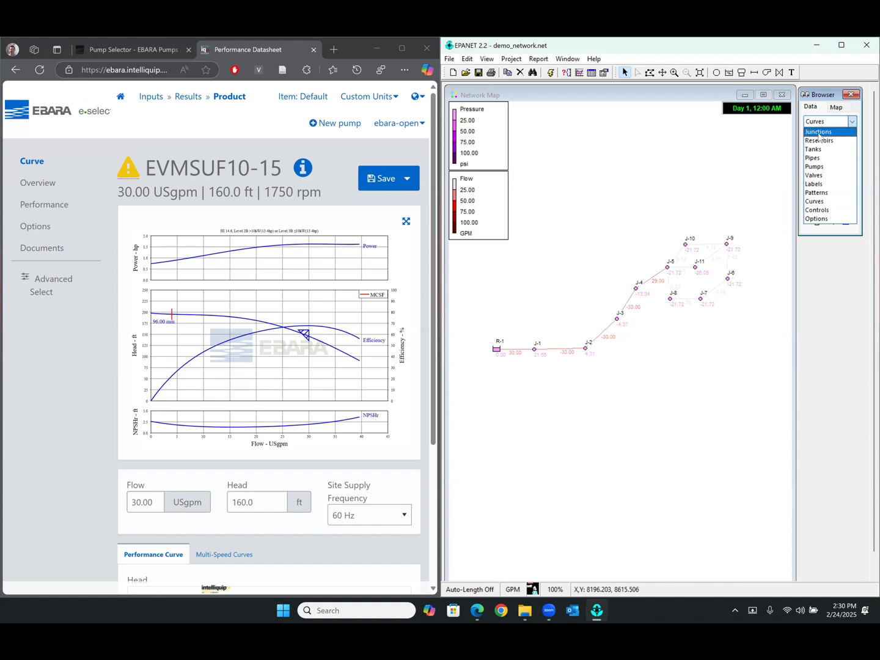
{"action": "left_click", "coordinate": [816, 130]}
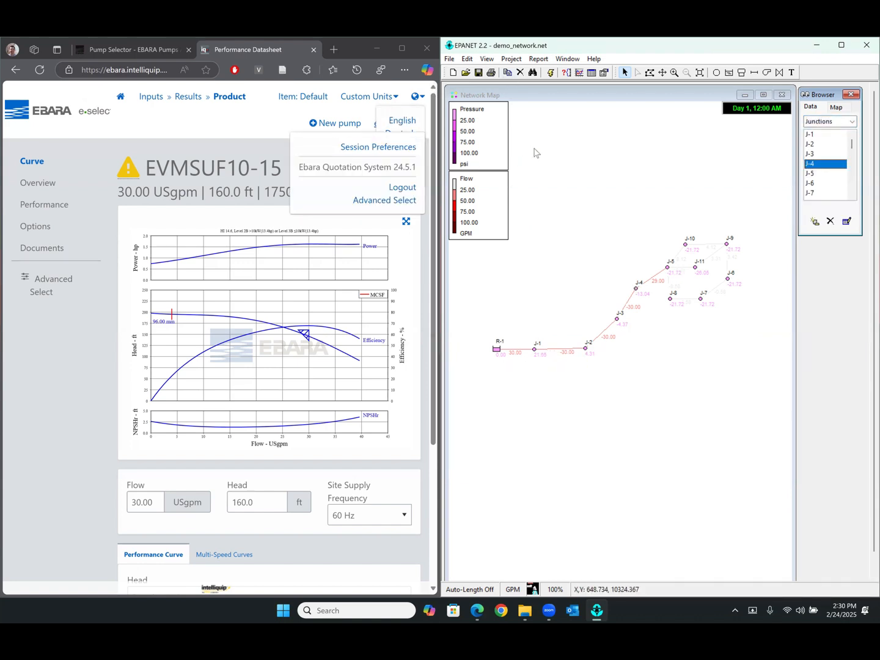
Maximize the EPANET window and widen the Network Map up to the Browser panel
{"action": "left_click", "coordinate": [841, 45]}
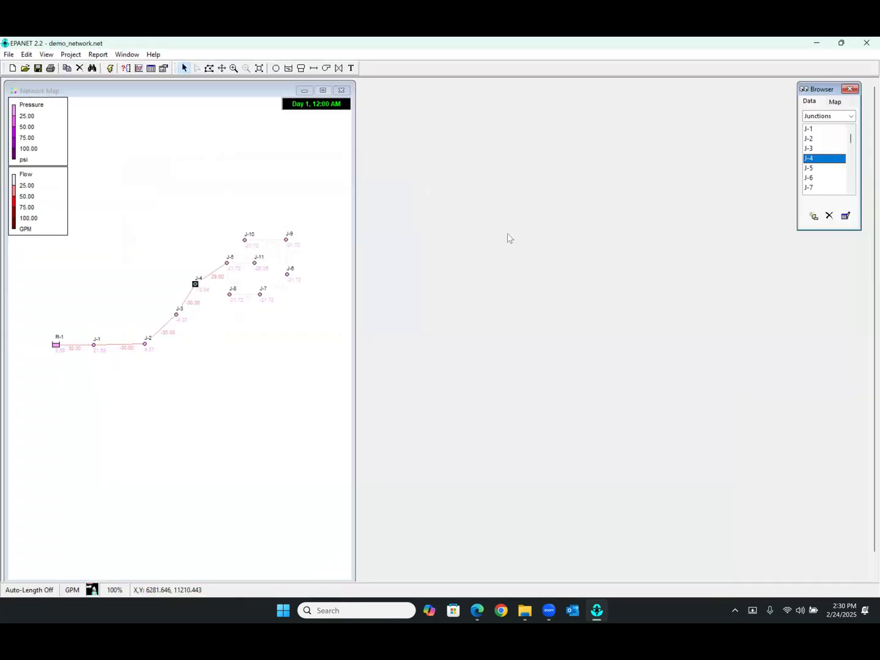
{"action": "left_click_drag", "start_coordinate": [355, 266], "coordinate": [773, 269]}
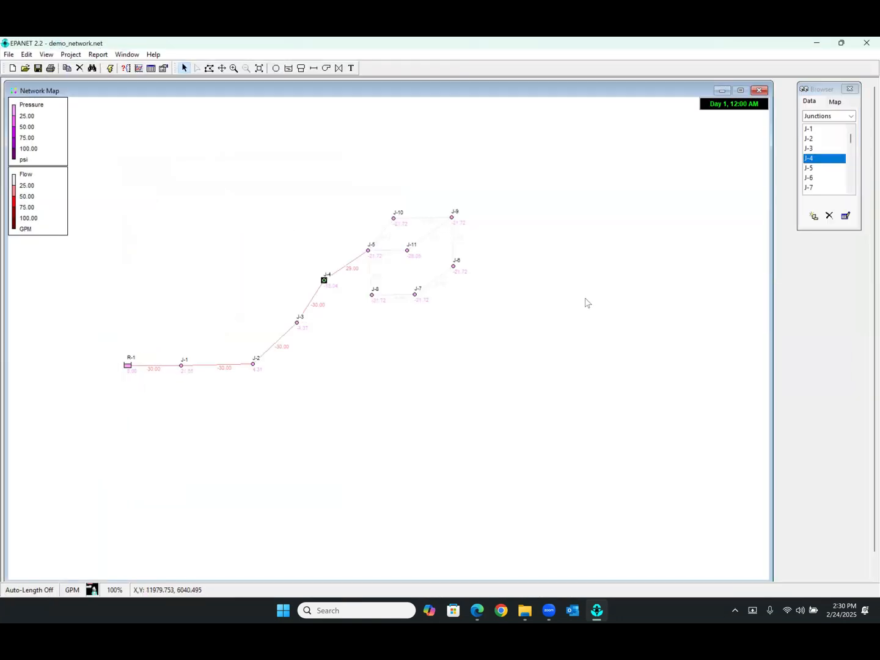
{"action": "scroll", "coordinate": [161, 372], "scroll_direction": "up", "scroll_amount": 1}
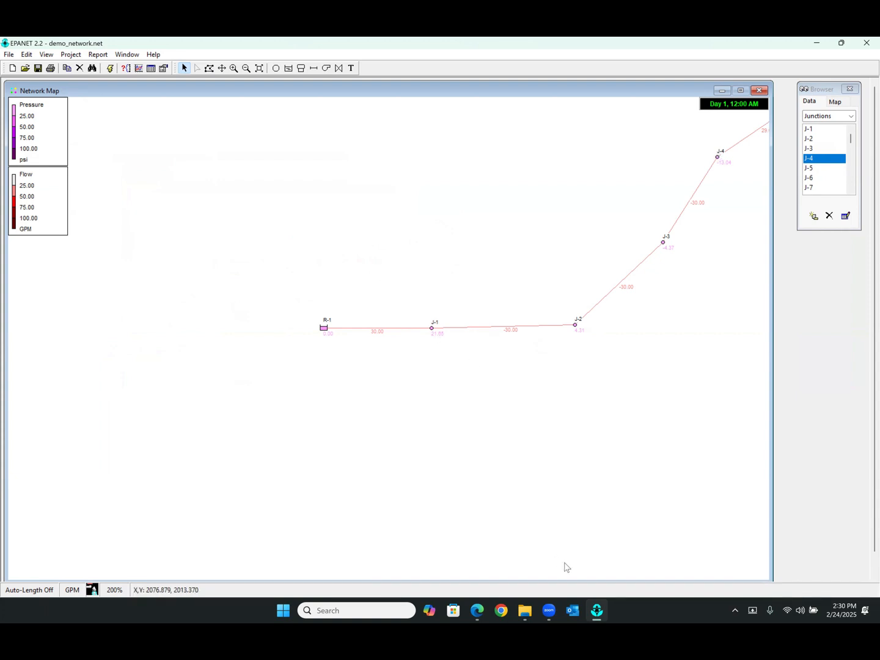
Check the EVMSUF10-15 performance curve in the web browser at about 30 USgpm, and return to EPANET
{"action": "left_click", "coordinate": [477, 611]}
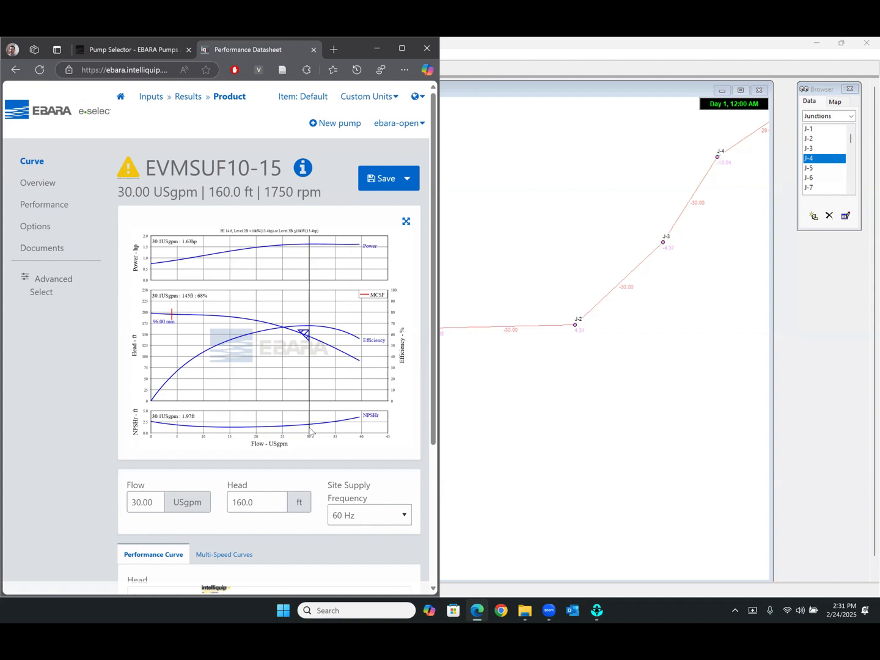
{"action": "left_click", "coordinate": [497, 416]}
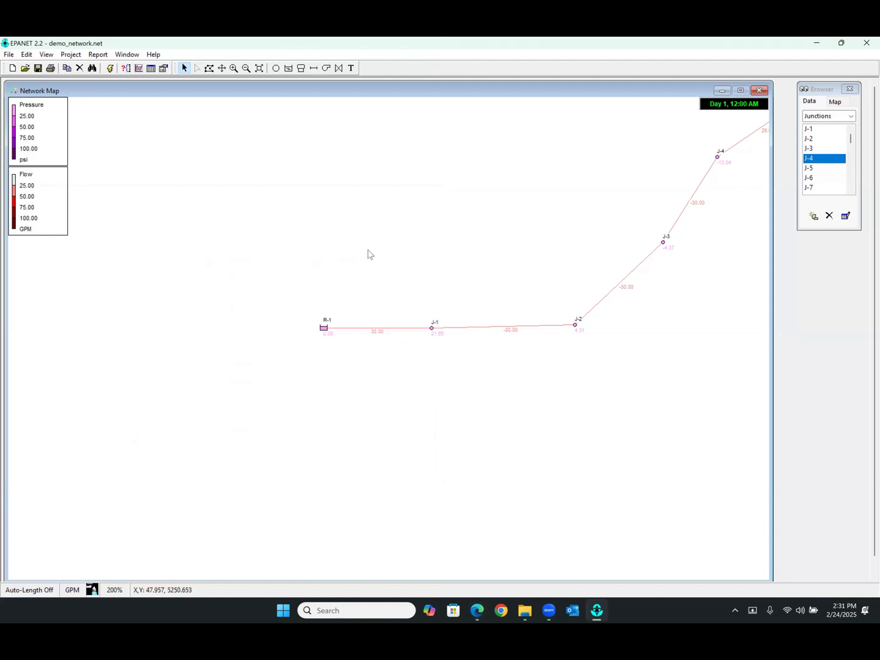
Add a junction just beyond J-1, beside the pipe leading to J-2
{"action": "left_click", "coordinate": [276, 68]}
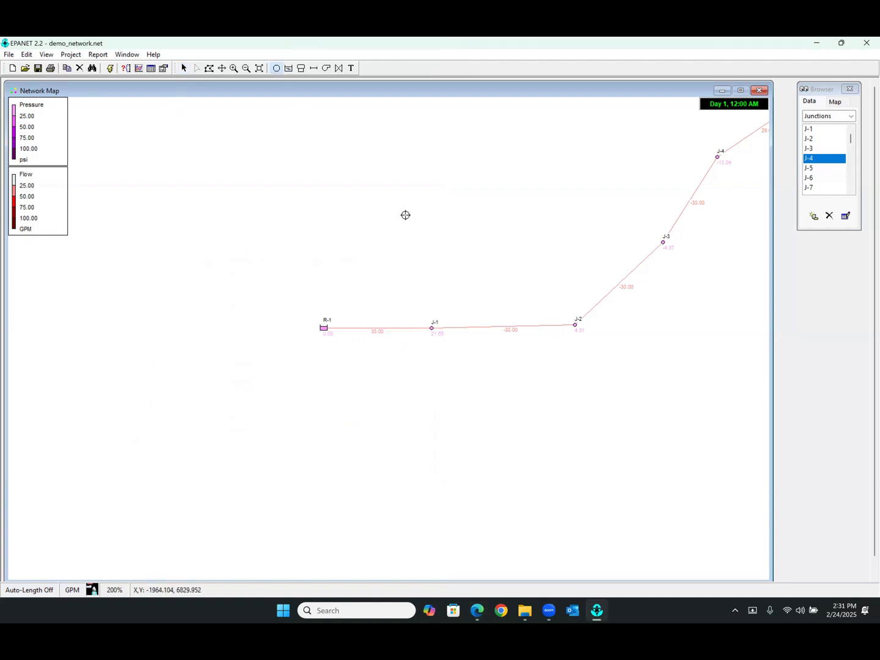
{"action": "left_click", "coordinate": [461, 338]}
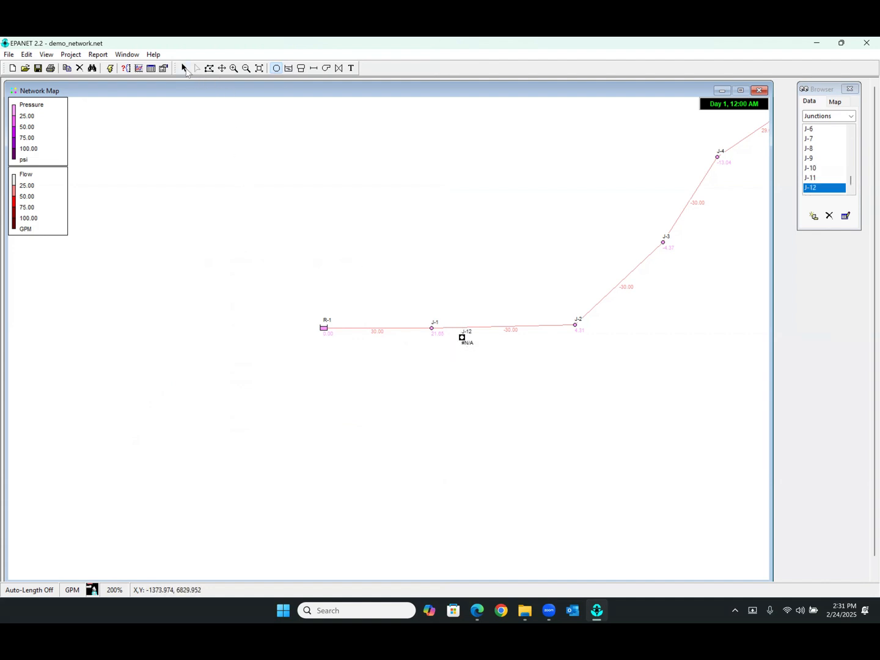
{"action": "left_click", "coordinate": [185, 68]}
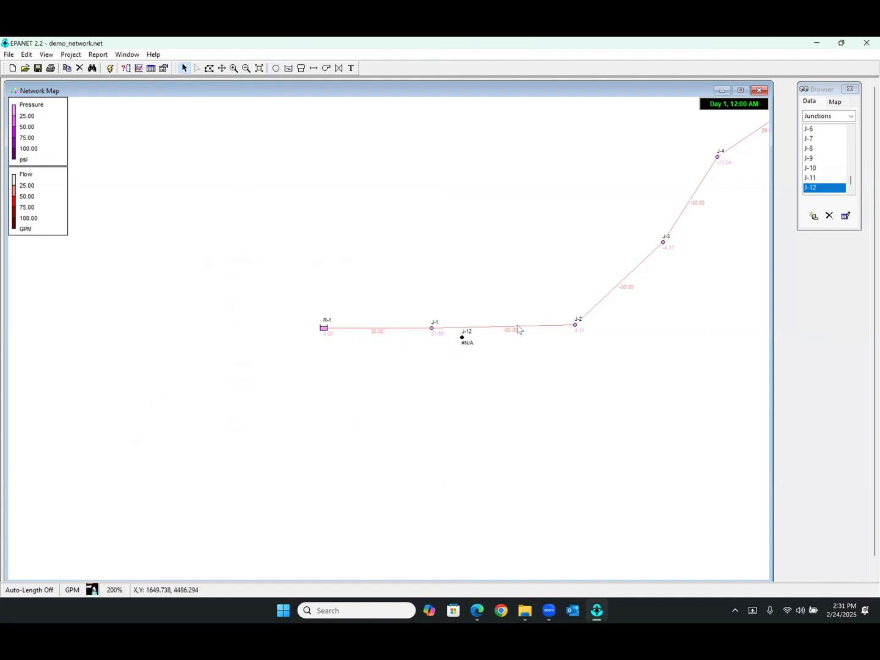
Set the end node of the pipe between J-2 and J-1 to J-12, and move J-12 into line with J-1 and J-2
{"action": "double_click", "coordinate": [484, 330]}
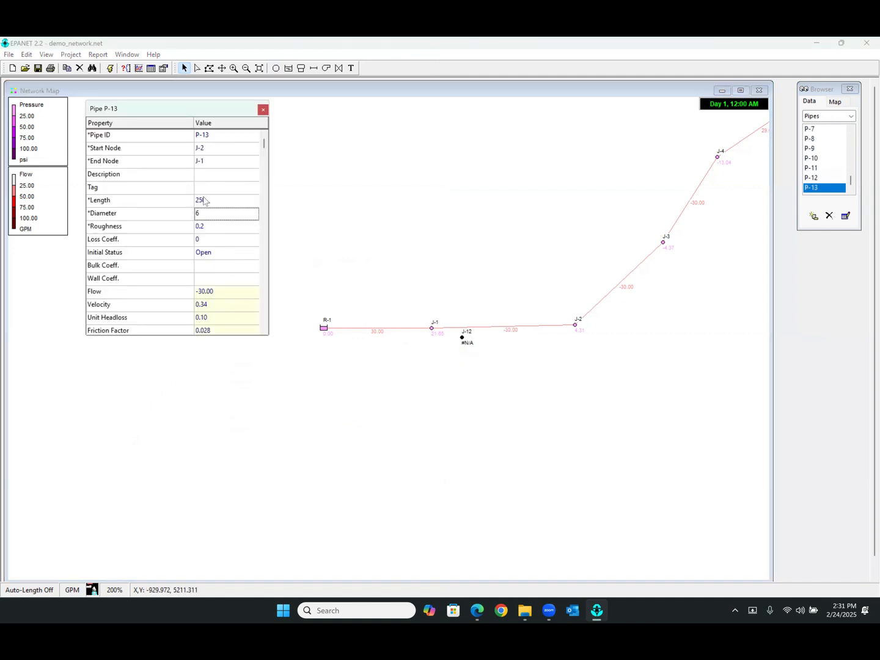
{"action": "left_click", "coordinate": [212, 160]}
{"action": "type", "text": "2"}
{"action": "key", "text": "Return"}
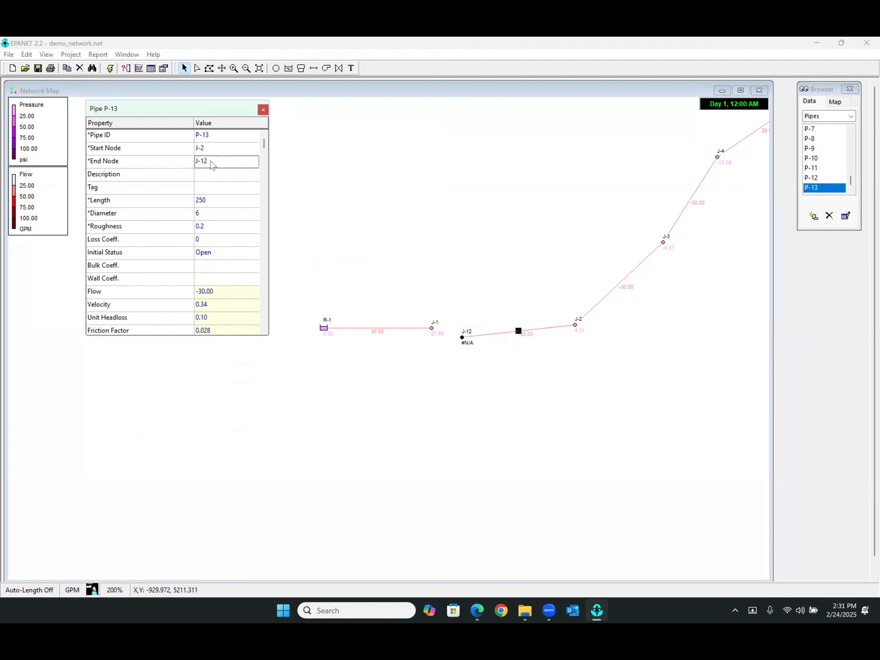
{"action": "left_click", "coordinate": [263, 110]}
{"action": "left_click", "coordinate": [463, 338]}
{"action": "left_click_drag", "start_coordinate": [464, 341], "coordinate": [472, 333]}
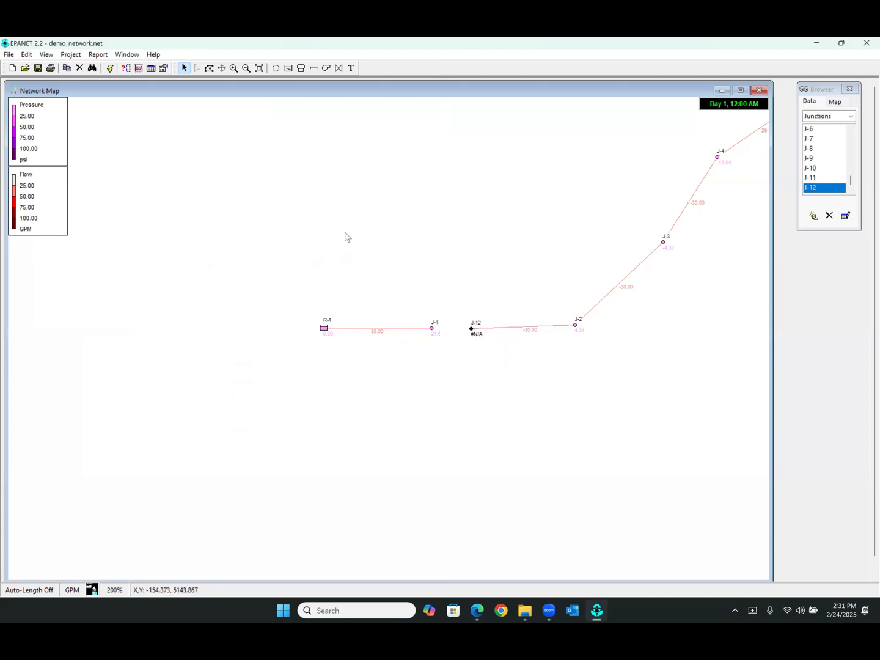
Draw a pump from J-1 to J-12
{"action": "left_click", "coordinate": [327, 69]}
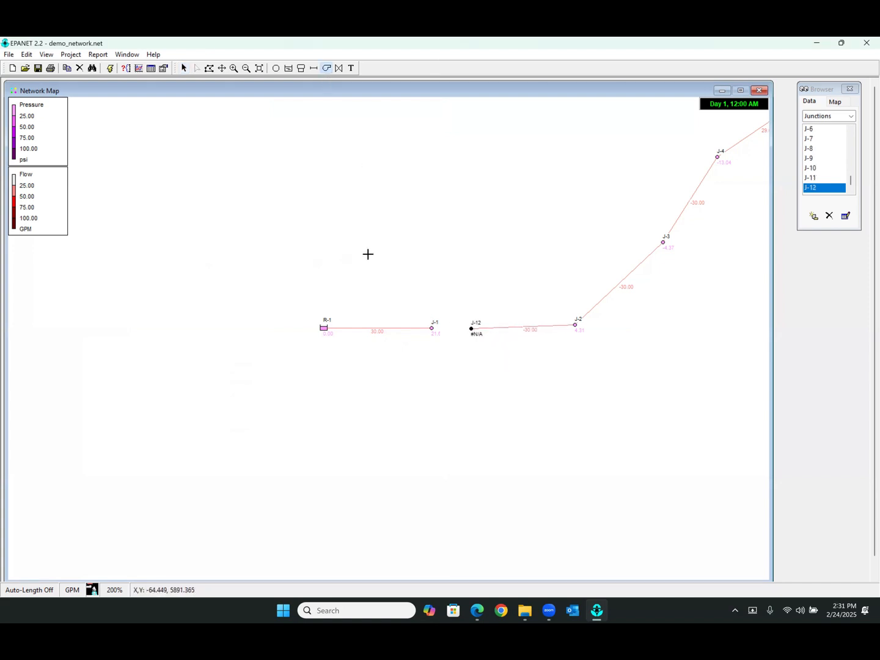
{"action": "left_click", "coordinate": [431, 328]}
{"action": "left_click", "coordinate": [471, 328]}
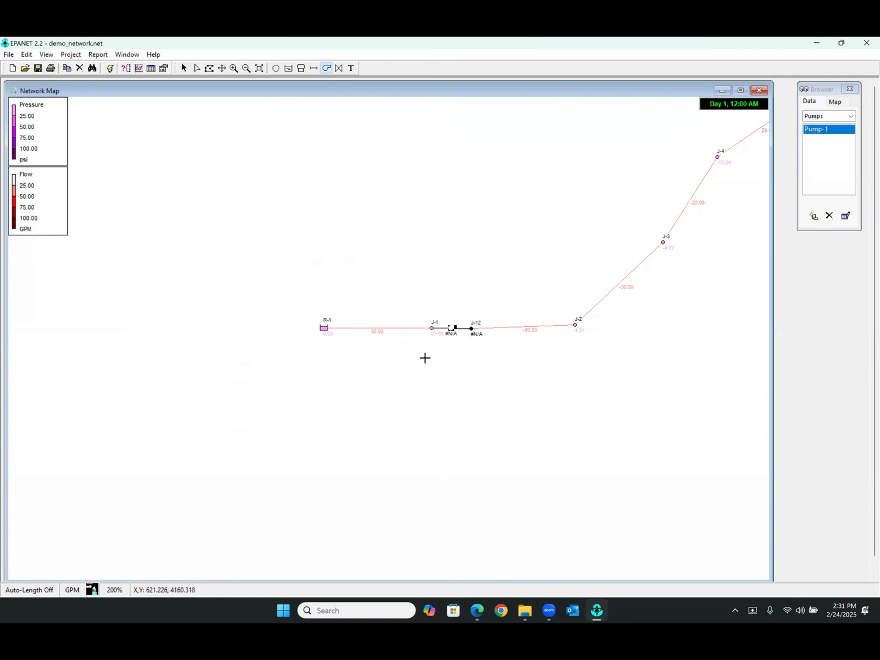
{"action": "left_click", "coordinate": [184, 69]}
Assign pump curve C-1 to the pump between J-1 and J-12
{"action": "double_click", "coordinate": [453, 328]}
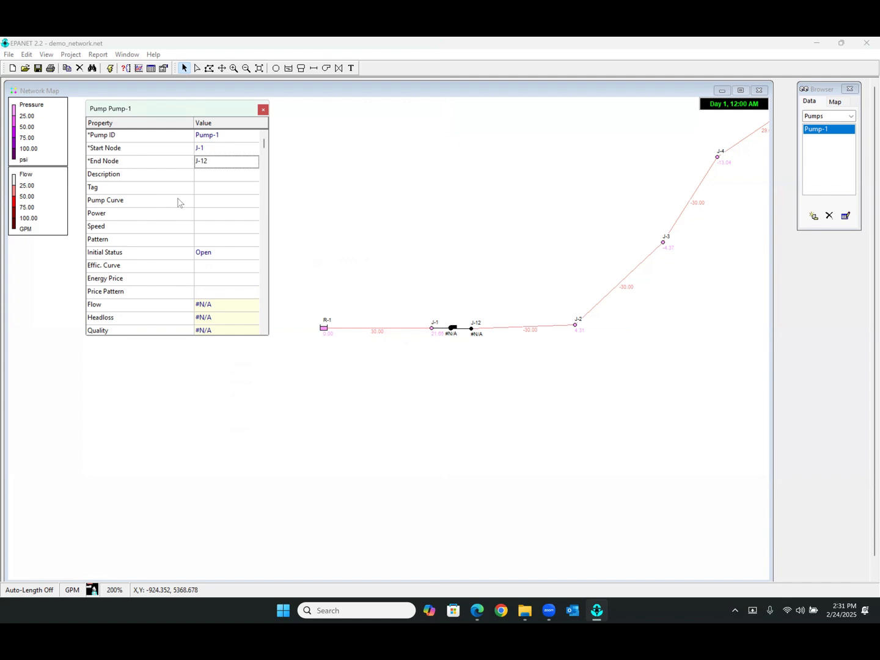
{"action": "left_click", "coordinate": [206, 201]}
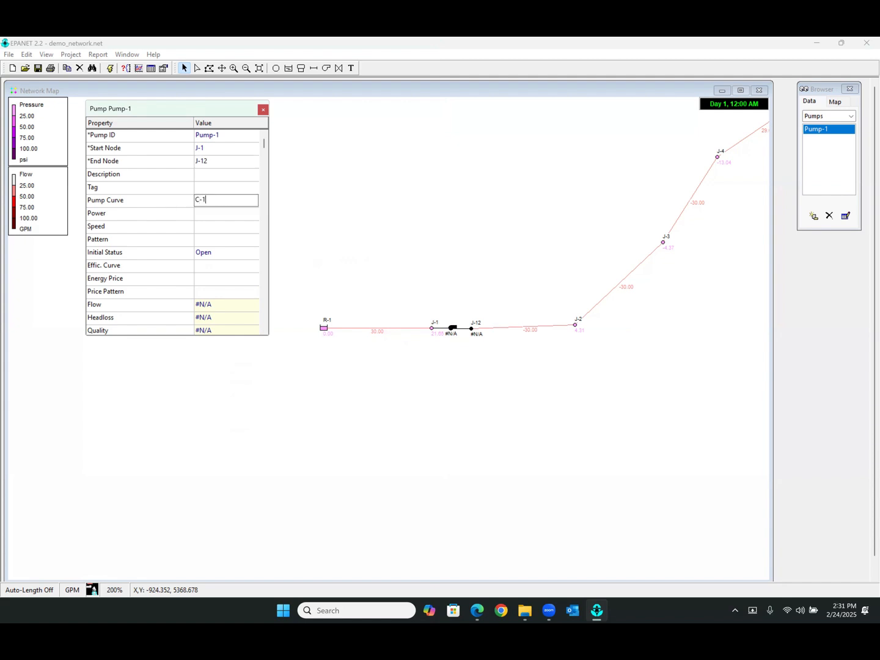
{"action": "key", "text": "Return"}
{"action": "left_click", "coordinate": [264, 111]}
Bring the whole network into view and run the hydraulic analysis with the new pump
{"action": "left_click", "coordinate": [224, 69]}
{"action": "left_click_drag", "start_coordinate": [605, 274], "coordinate": [495, 312]}
{"action": "scroll", "coordinate": [503, 296], "scroll_direction": "down", "scroll_amount": 1}
{"action": "left_click", "coordinate": [111, 71]}
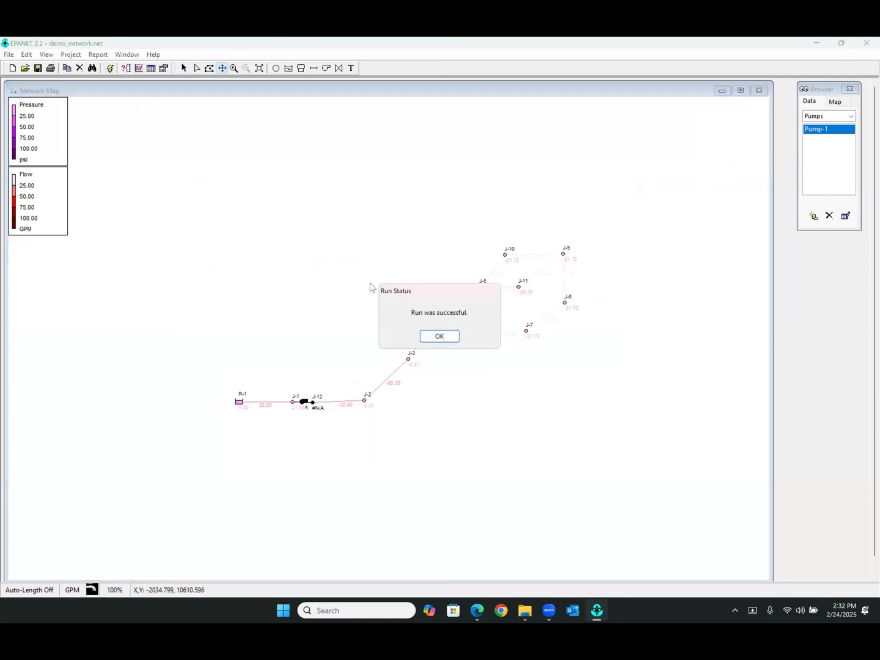
{"action": "left_click", "coordinate": [453, 340]}
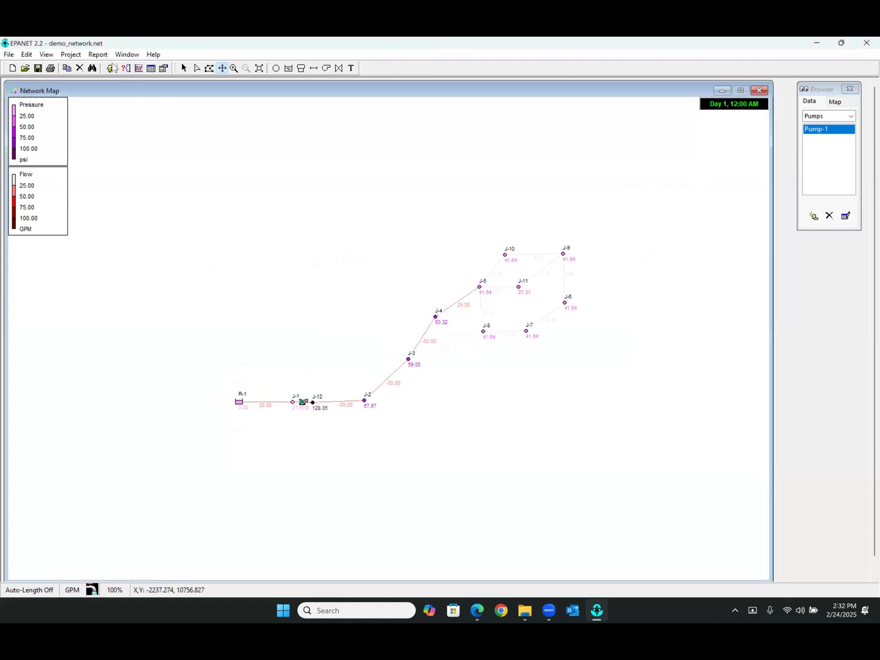
{"action": "left_click", "coordinate": [185, 68]}
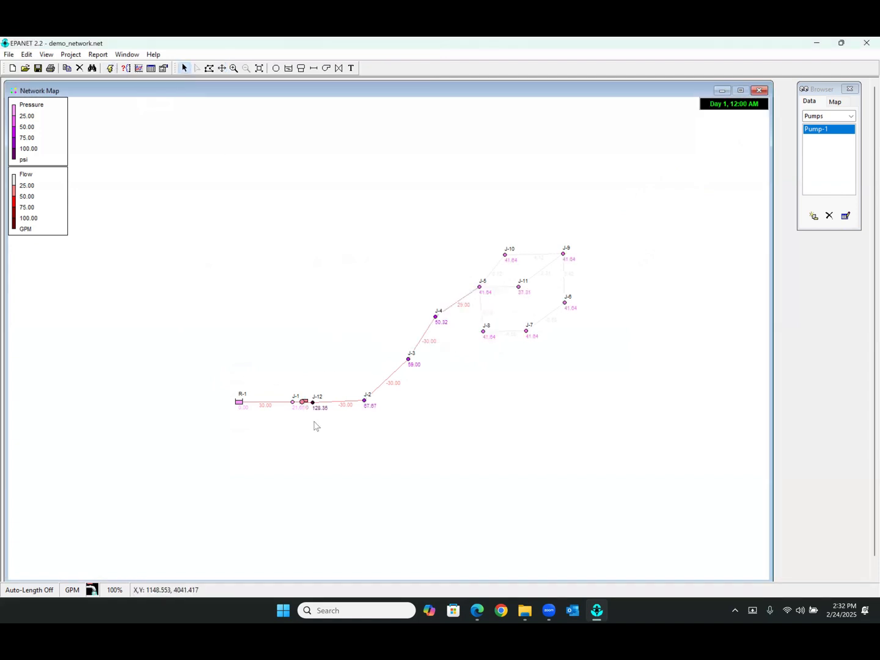
Examine the computed pressures and flows from reservoir R-1 through the pump and along the main line towards J-5
{"action": "scroll", "coordinate": [307, 414], "scroll_direction": "up", "scroll_amount": 1}
{"action": "mouse_move", "coordinate": [384, 327]}
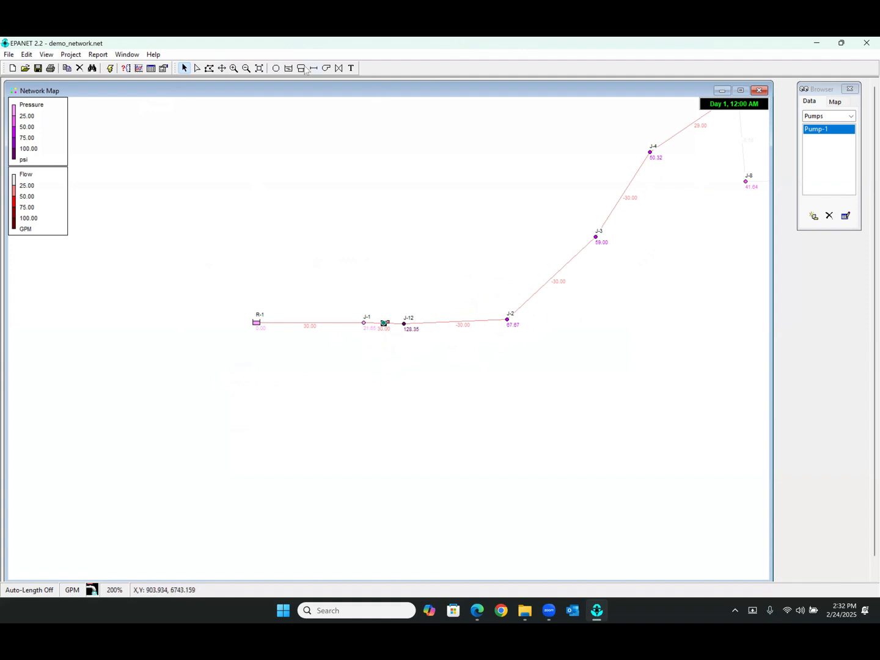
{"action": "left_click", "coordinate": [223, 68]}
{"action": "left_click_drag", "start_coordinate": [361, 216], "coordinate": [292, 261]}
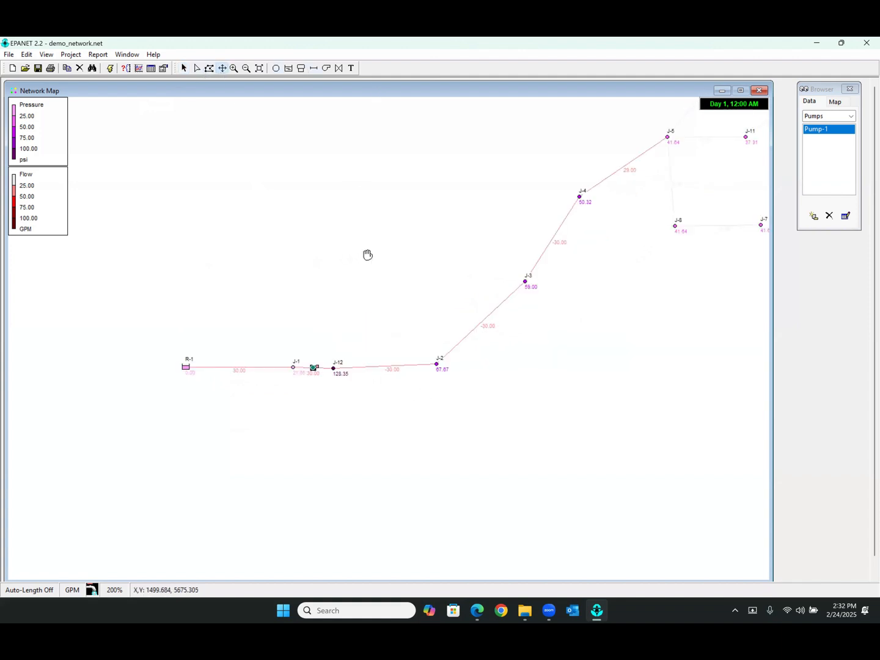
{"action": "left_click_drag", "start_coordinate": [367, 255], "coordinate": [323, 281]}
{"action": "scroll", "coordinate": [345, 274], "scroll_direction": "down", "scroll_amount": 1}
{"action": "left_click_drag", "start_coordinate": [415, 279], "coordinate": [357, 274]}
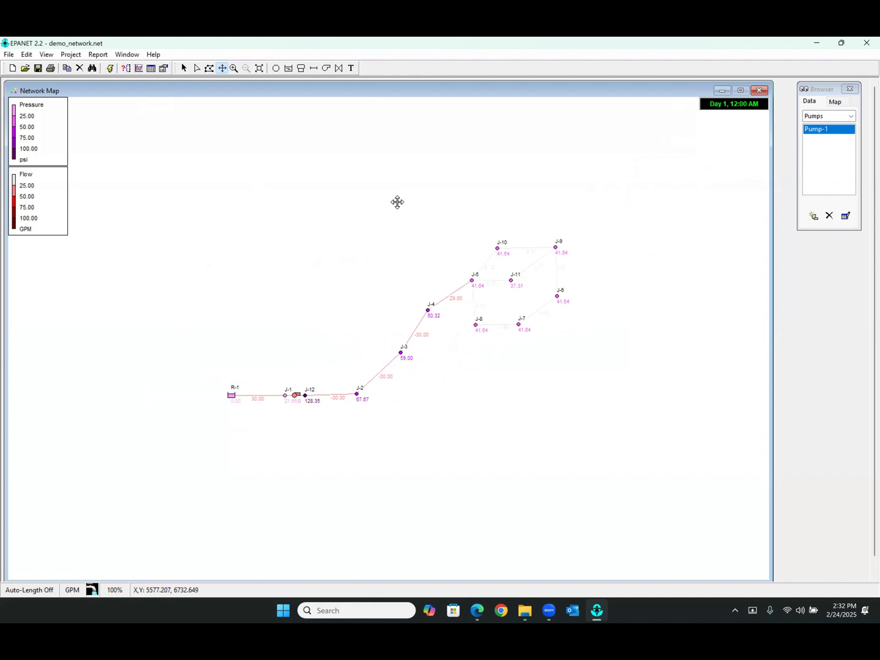
{"action": "left_click", "coordinate": [185, 68]}
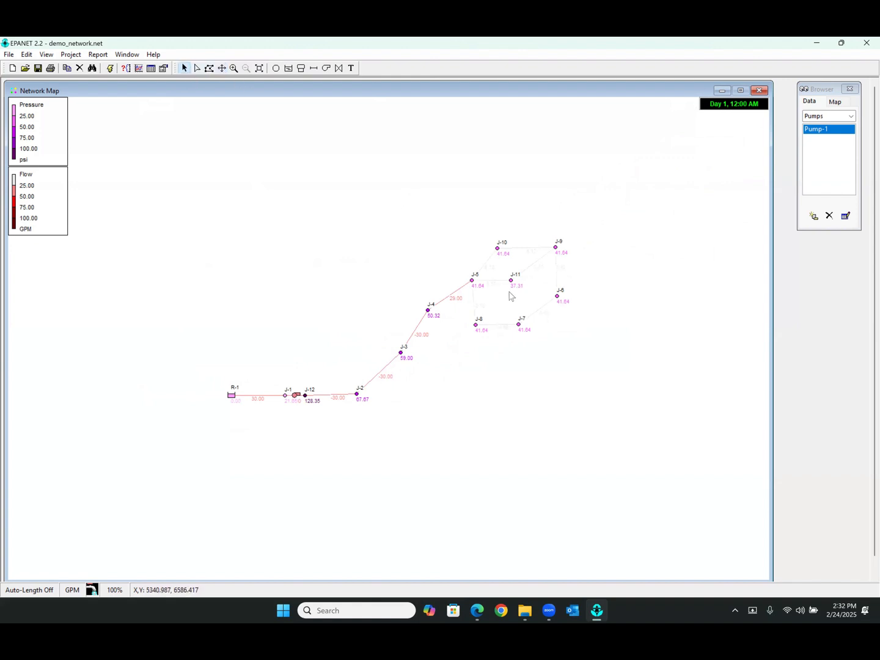
Examine the junction pressures in the looped area from J-5 to J-11, and check the flow through the pump
{"action": "scroll", "coordinate": [517, 293], "scroll_direction": "up", "scroll_amount": 1}
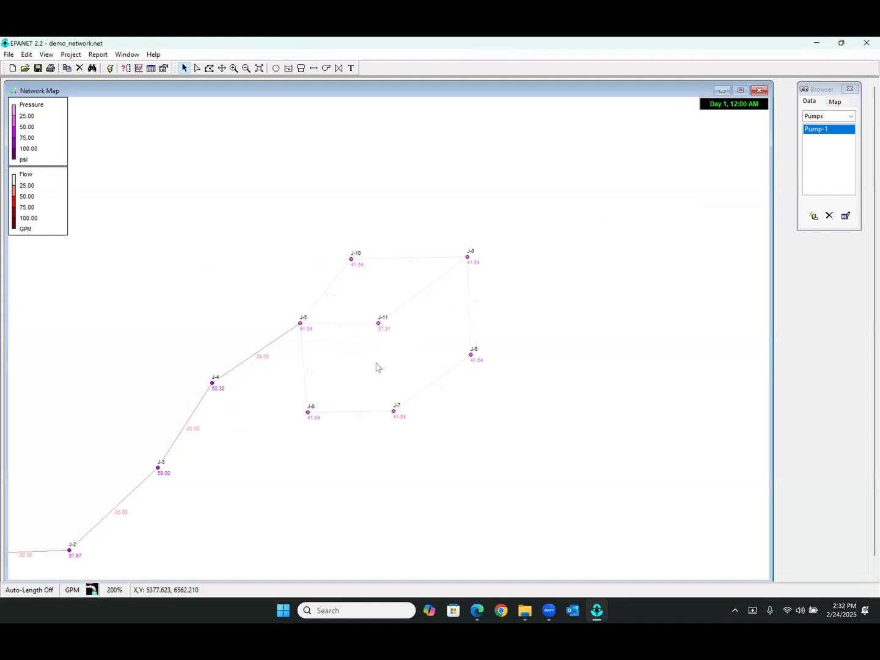
{"action": "left_click", "coordinate": [222, 68]}
{"action": "left_click_drag", "start_coordinate": [275, 269], "coordinate": [393, 196]}
{"action": "scroll", "coordinate": [329, 274], "scroll_direction": "down", "scroll_amount": 1}
{"action": "left_click_drag", "start_coordinate": [328, 274], "coordinate": [342, 252]}
{"action": "scroll", "coordinate": [342, 303], "scroll_direction": "up", "scroll_amount": 1}
{"action": "left_click_drag", "start_coordinate": [370, 321], "coordinate": [328, 274]}
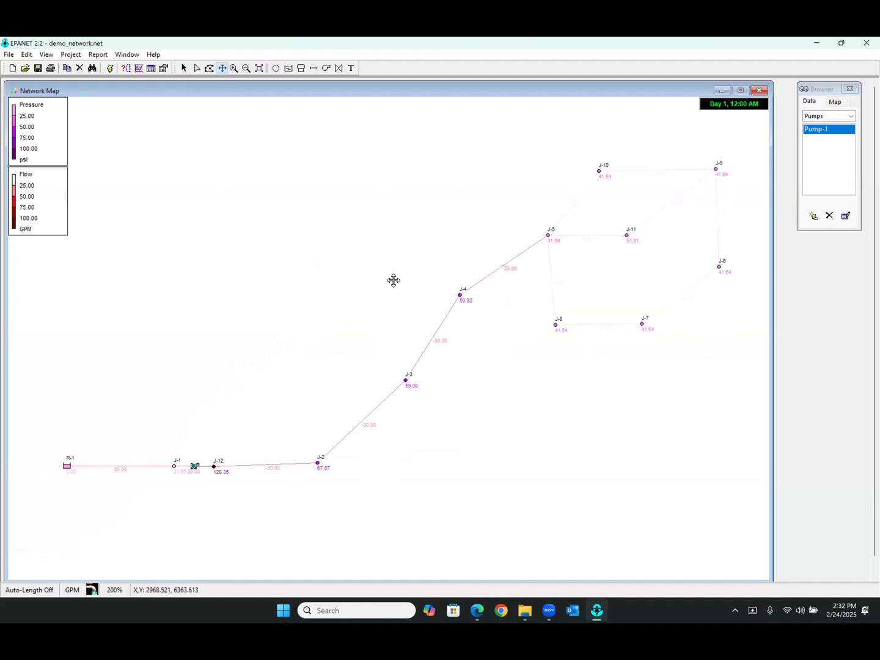
{"action": "left_click", "coordinate": [184, 68]}
{"action": "mouse_move", "coordinate": [196, 472]}
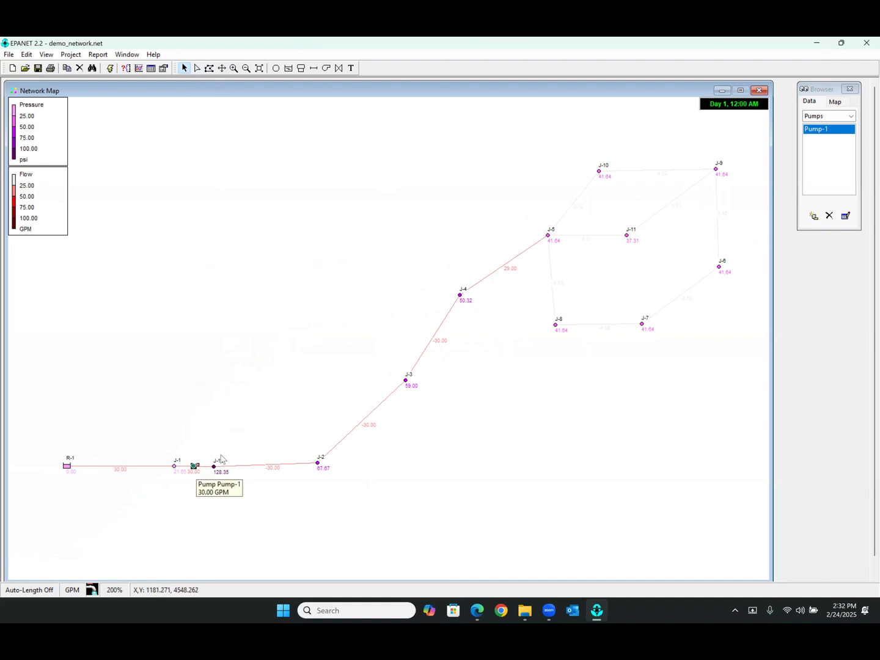
{"action": "mouse_move", "coordinate": [628, 242]}
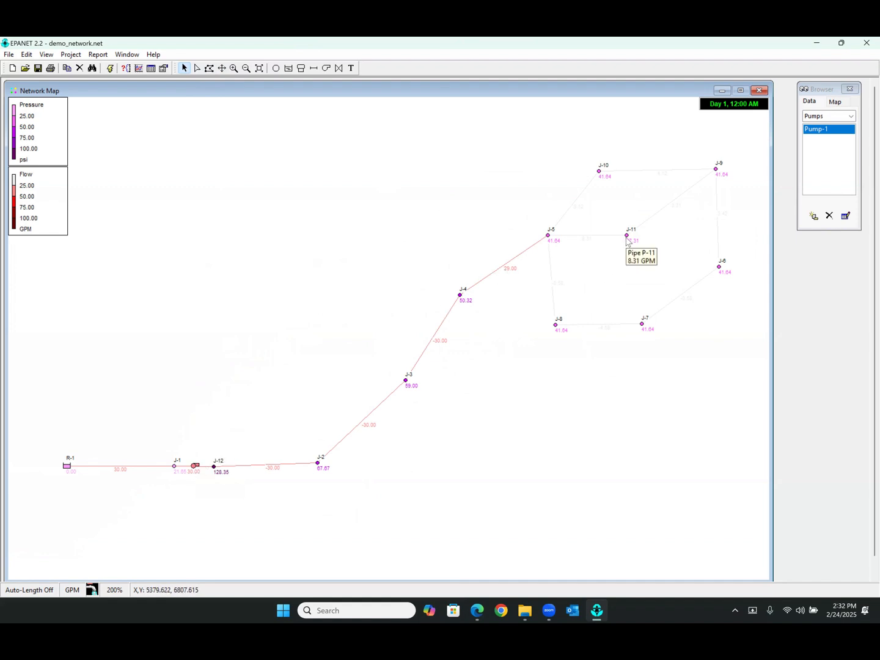